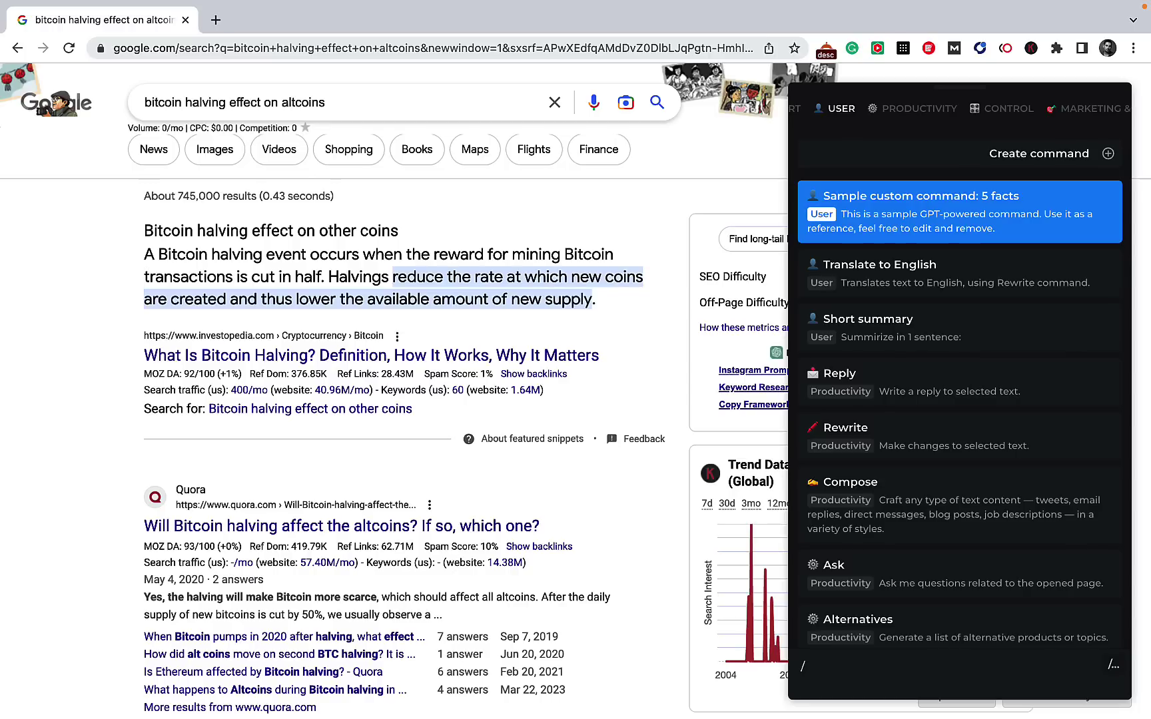
# Step: Open the Investopedia article on Bitcoin halving and start the Content analyzer command, leaving the article text empty to parse the page
pyautogui.write('content anly')
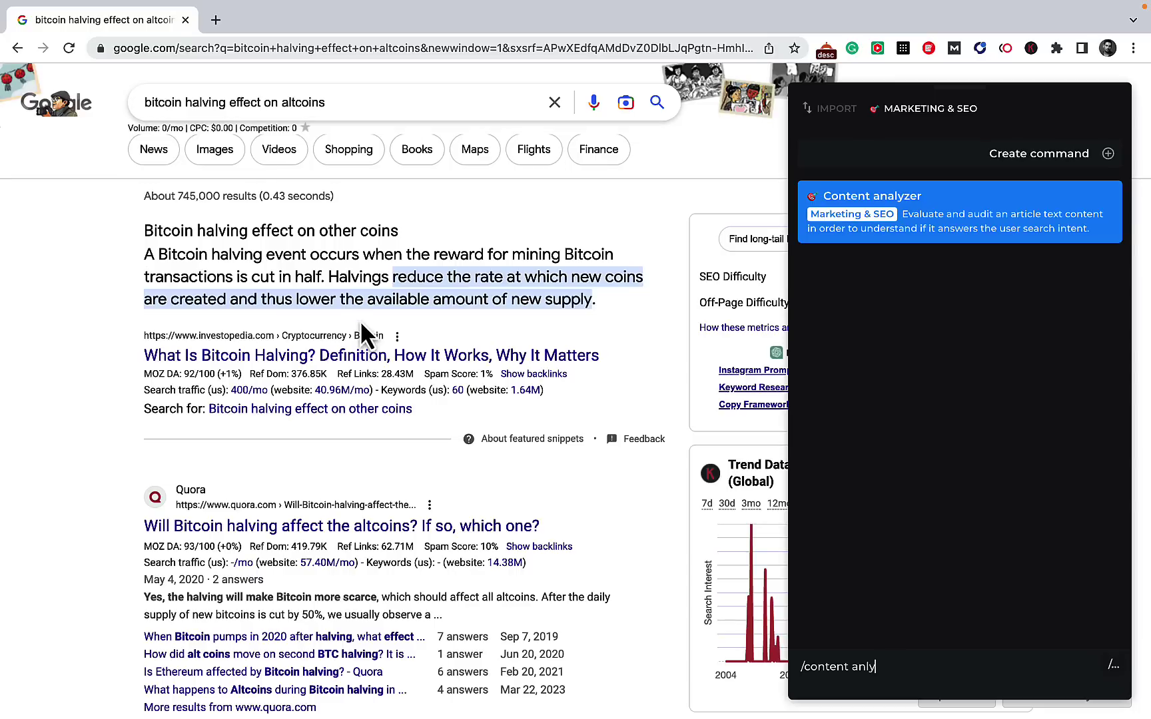
pyautogui.click(203, 365)
pyautogui.click(950, 238)
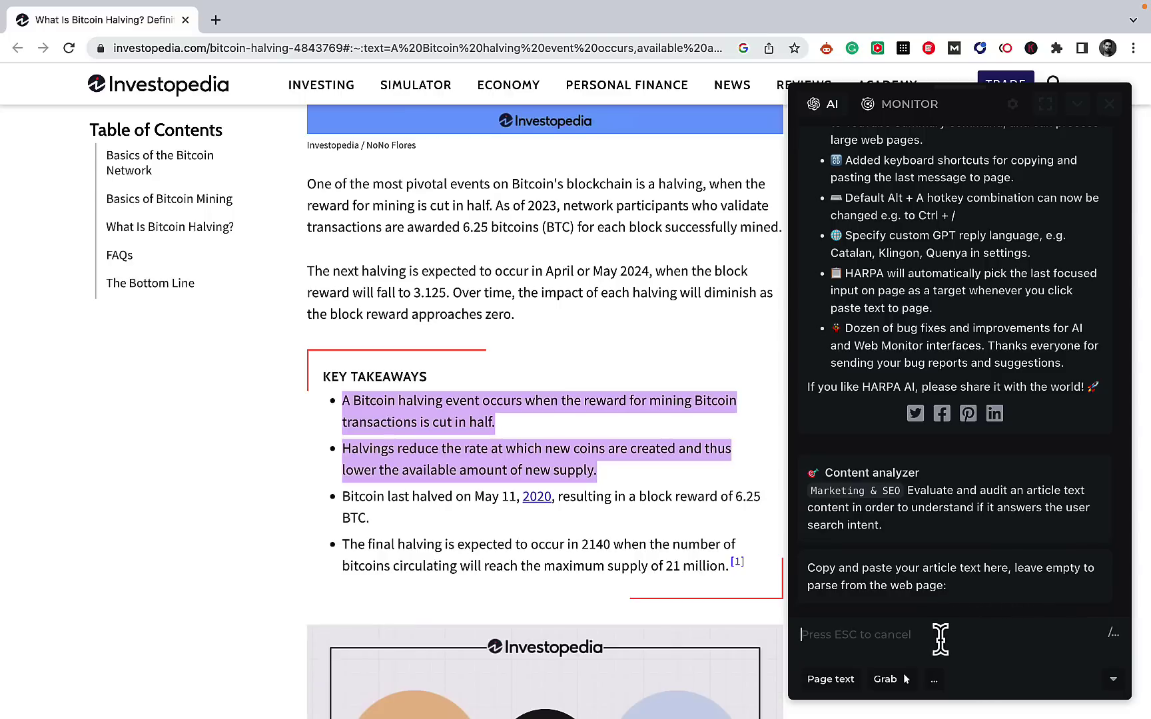
pyautogui.press('Return')
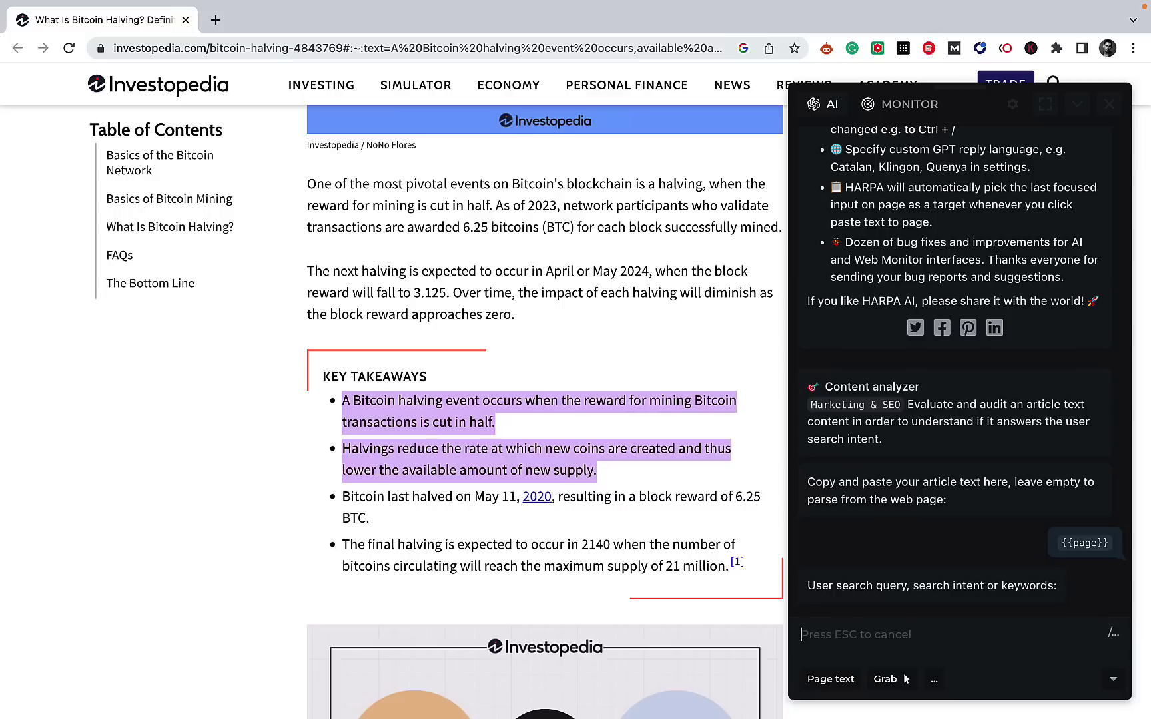
# Step: Submit "bitcoin halving effect on altcoins" as the user search query for the content analysis
pyautogui.scroll(10, 727, 452)
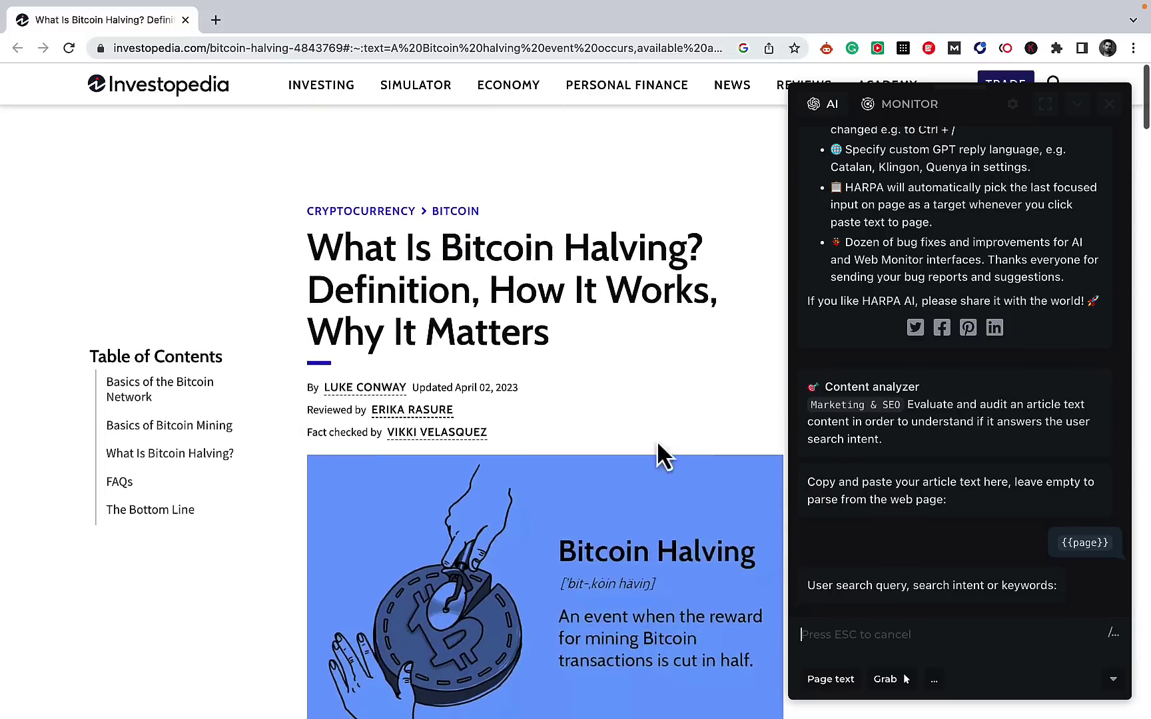
pyautogui.write('bitcoin halving effect on altcoins')
pyautogui.press('Return')
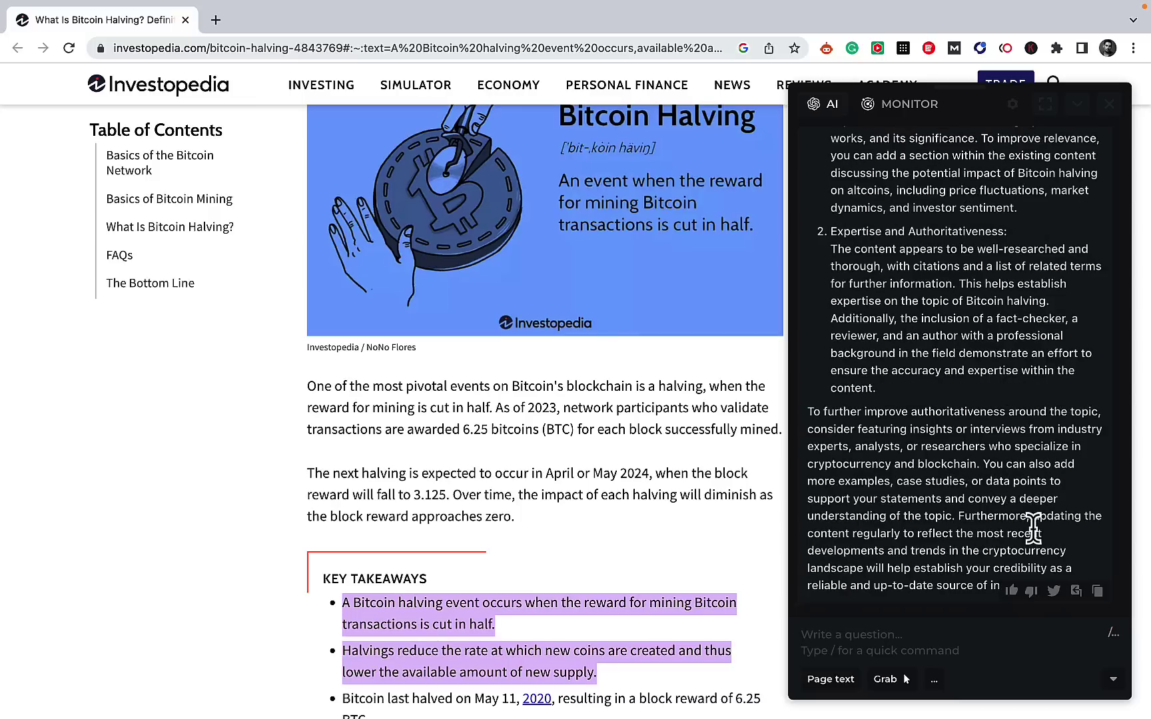
pyautogui.scroll(-2, 694, 462)
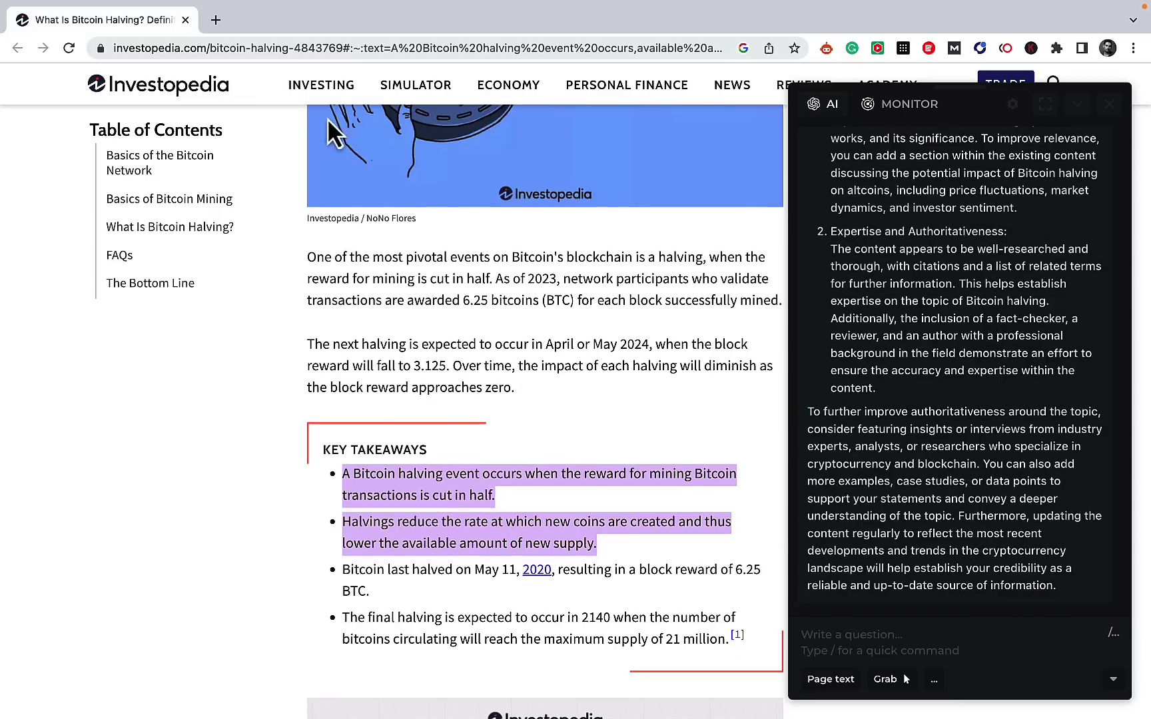
# Step: Search Google in a new tab for "bitcoin halving effect on altcoins"
pyautogui.click(215, 19)
pyautogui.write('bitcoin halving effect on altcoins')
pyautogui.press('Return')
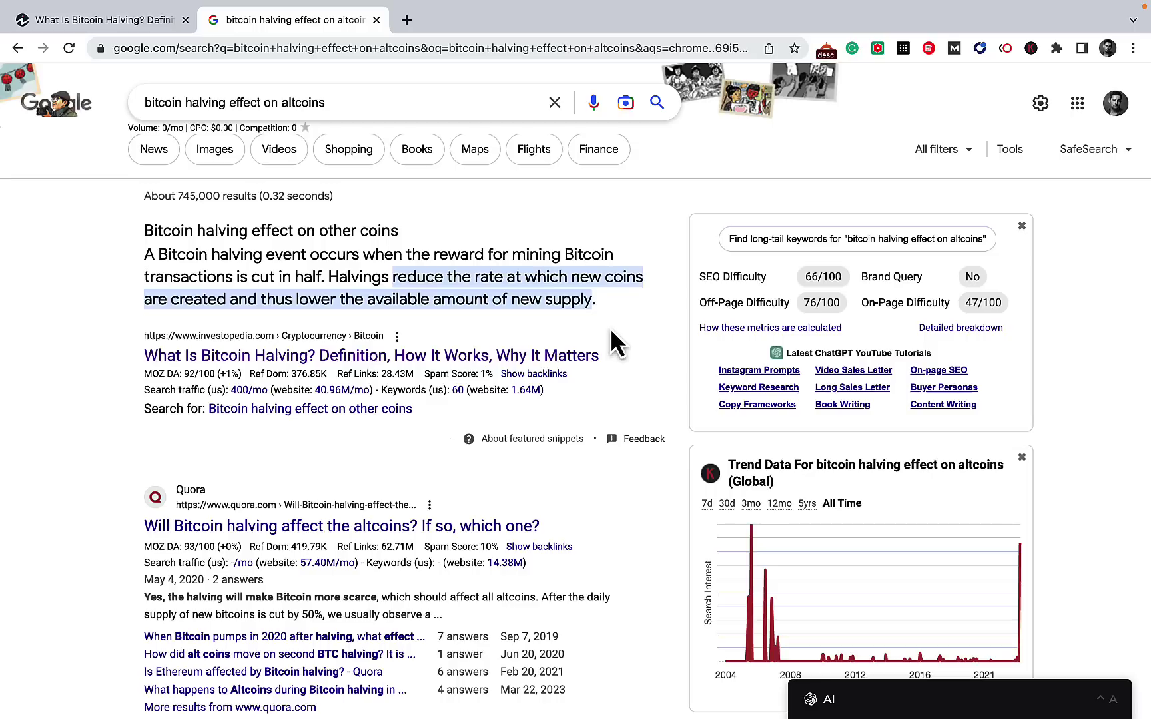
pyautogui.scroll(-1, 496, 413)
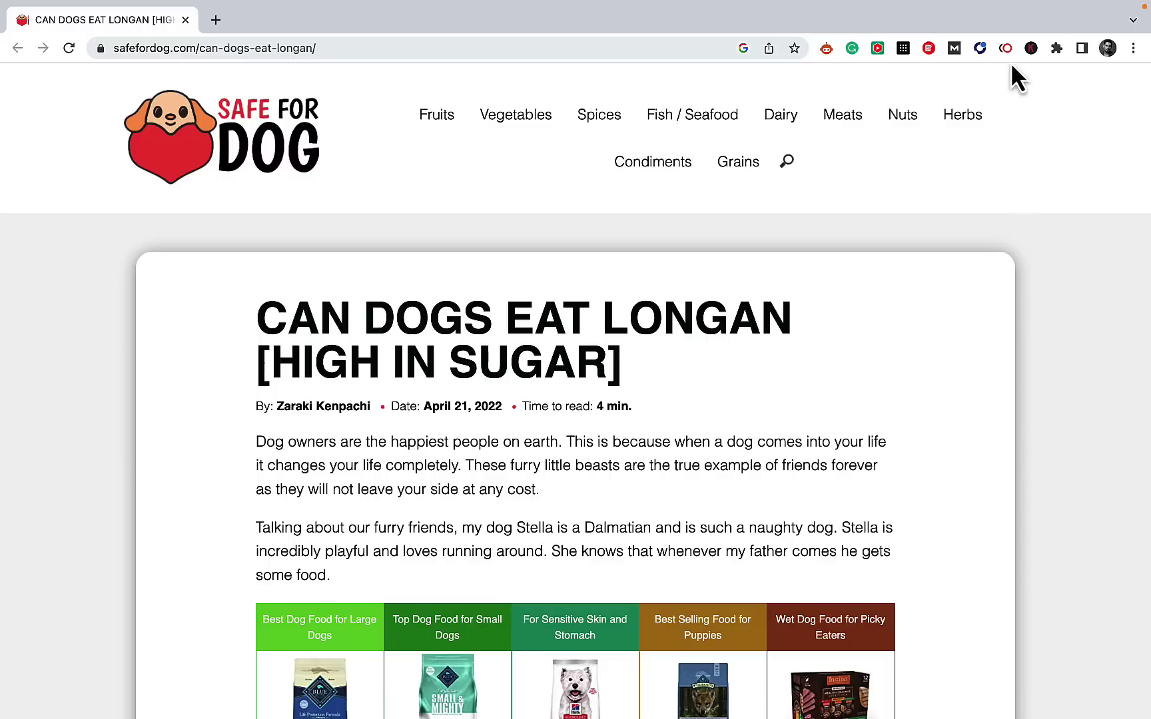
# Step: Run the SEO Audit command on the "Can Dogs Eat Longan" article, parsing the content from the page
pyautogui.hotkey('alt', 'a')
pyautogui.write('/seo au')
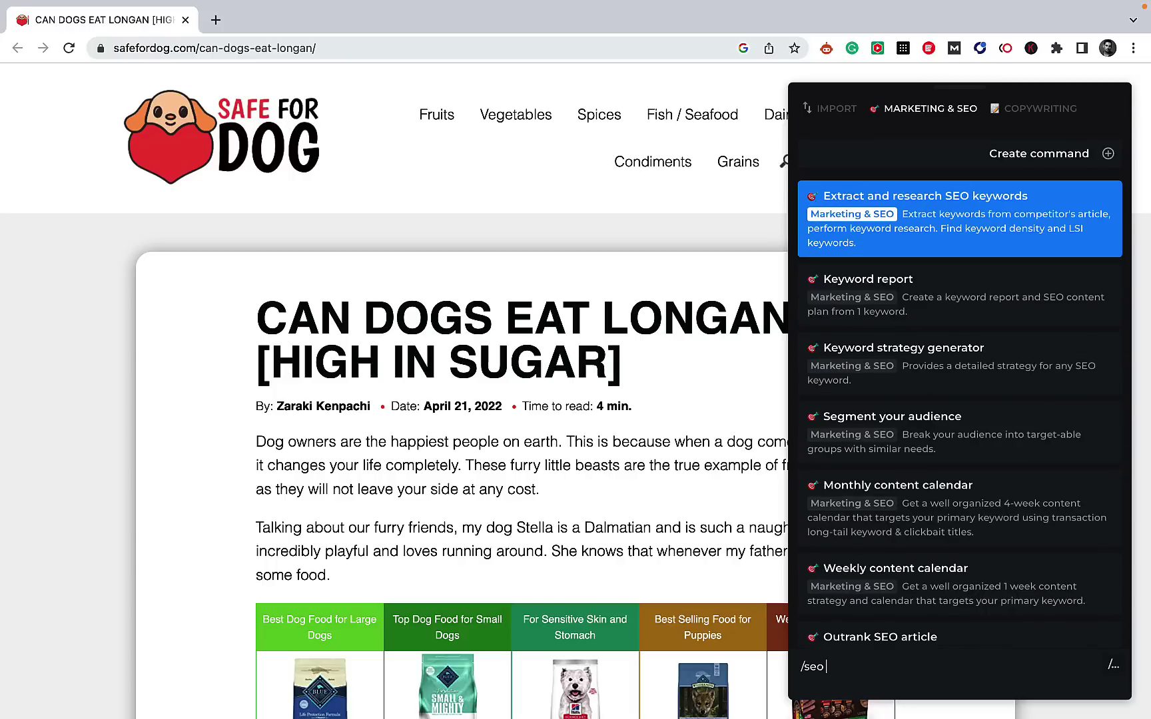
pyautogui.press('Return')
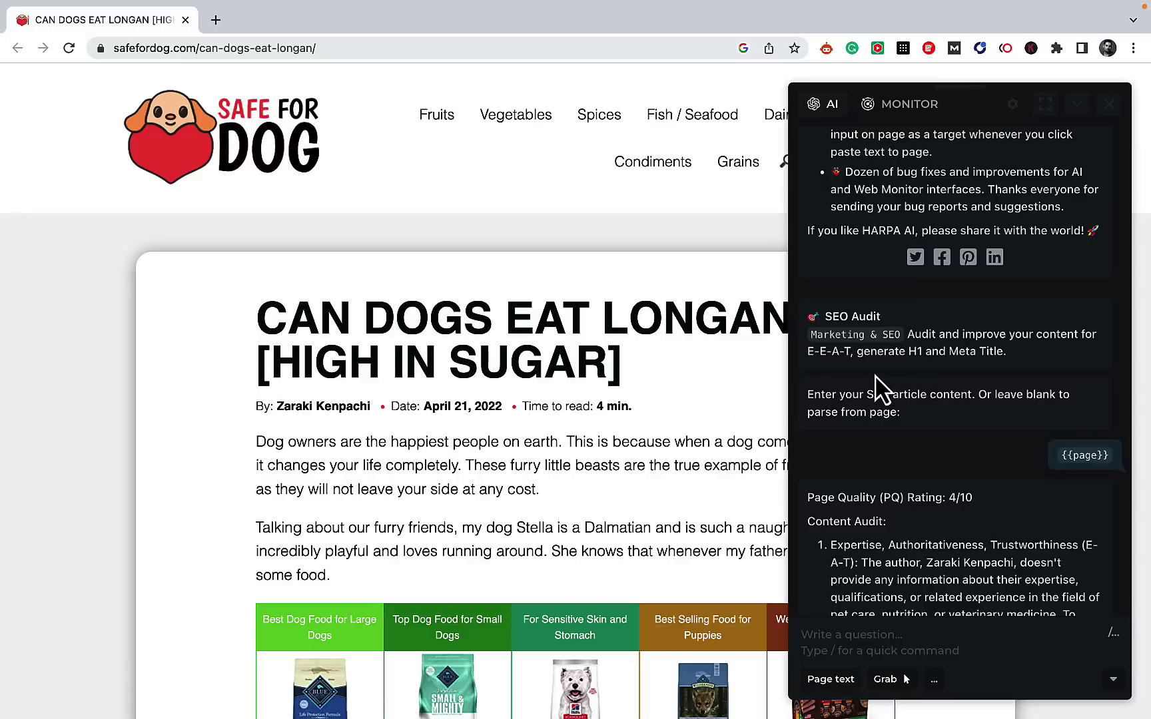
# Step: Examine the SEO audit's page quality rating, content audit points, improvement tips and suggested H1 and title tag
pyautogui.scroll(-3, 879, 390)
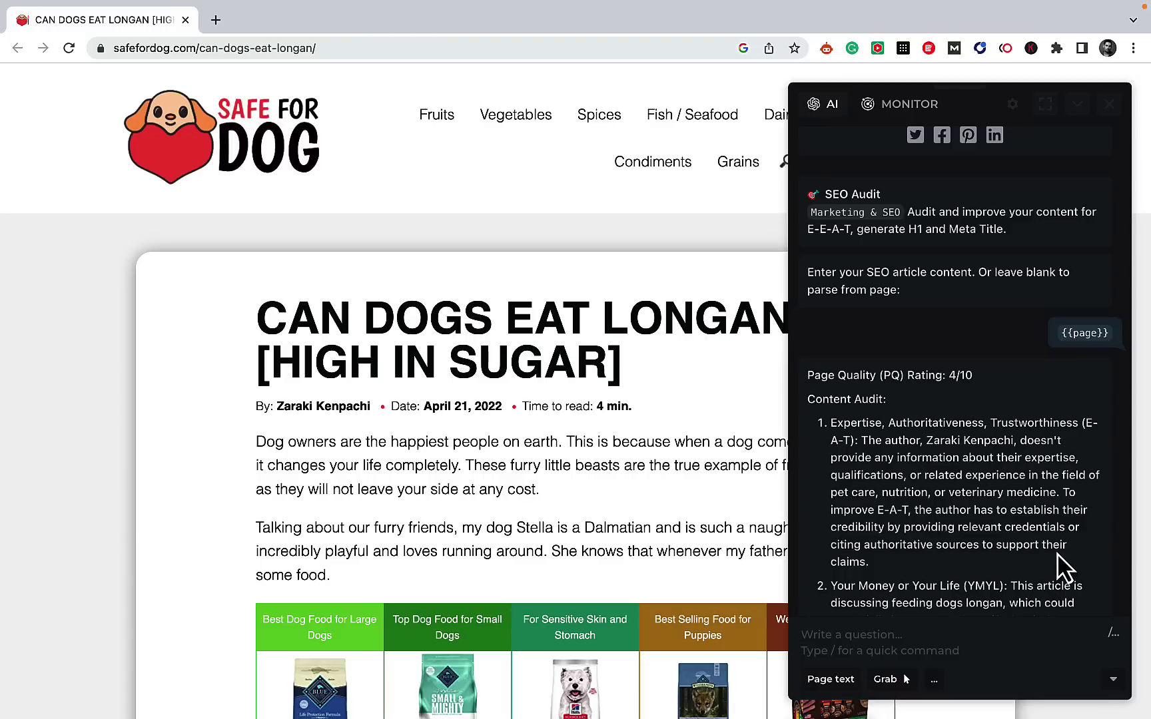
pyautogui.scroll(-3, 932, 509)
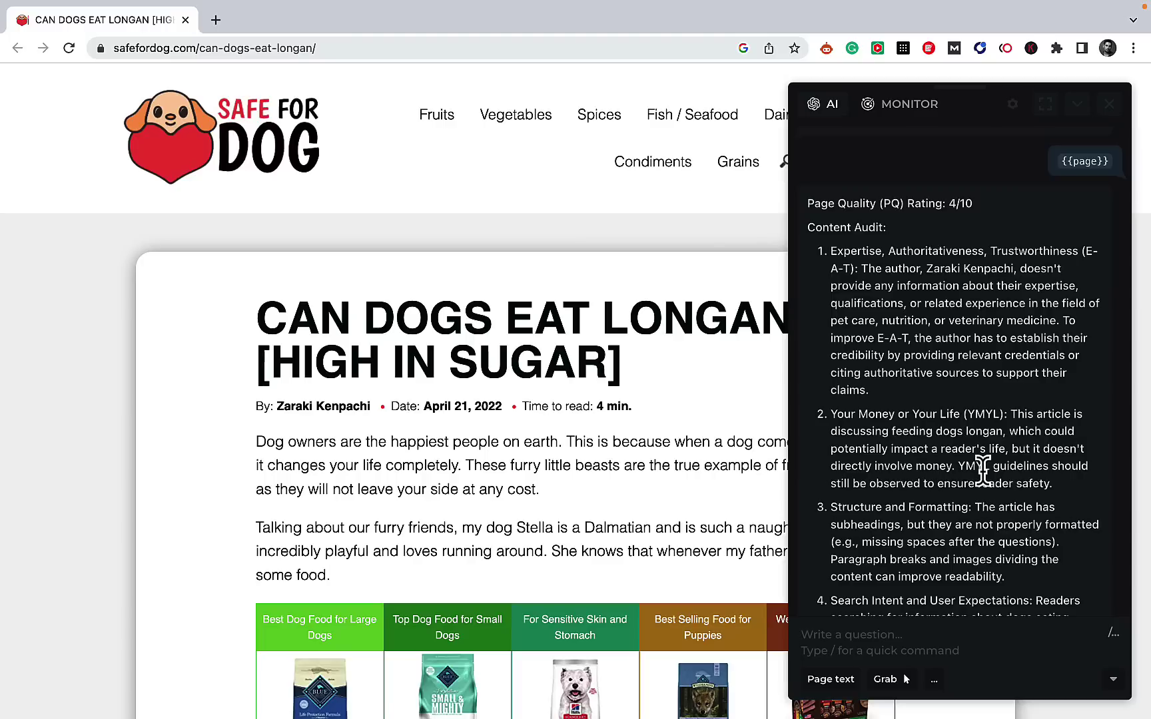
pyautogui.scroll(-2, 1019, 469)
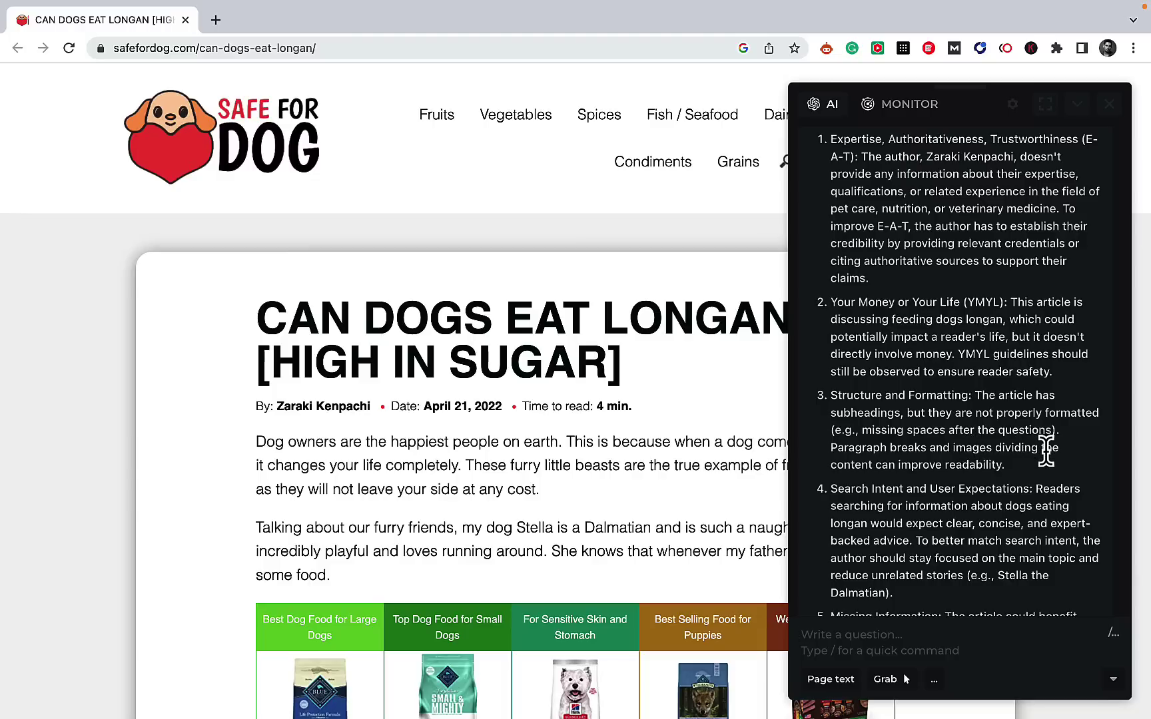
pyautogui.scroll(-3, 1079, 475)
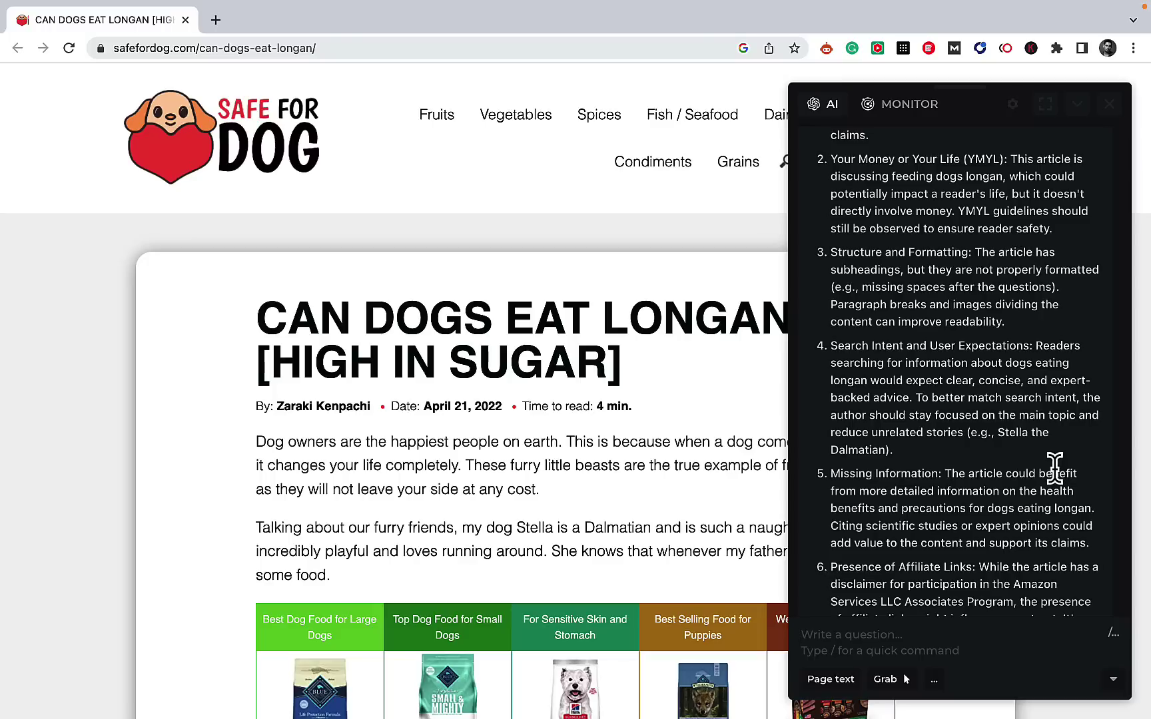
pyautogui.scroll(-2, 1055, 468)
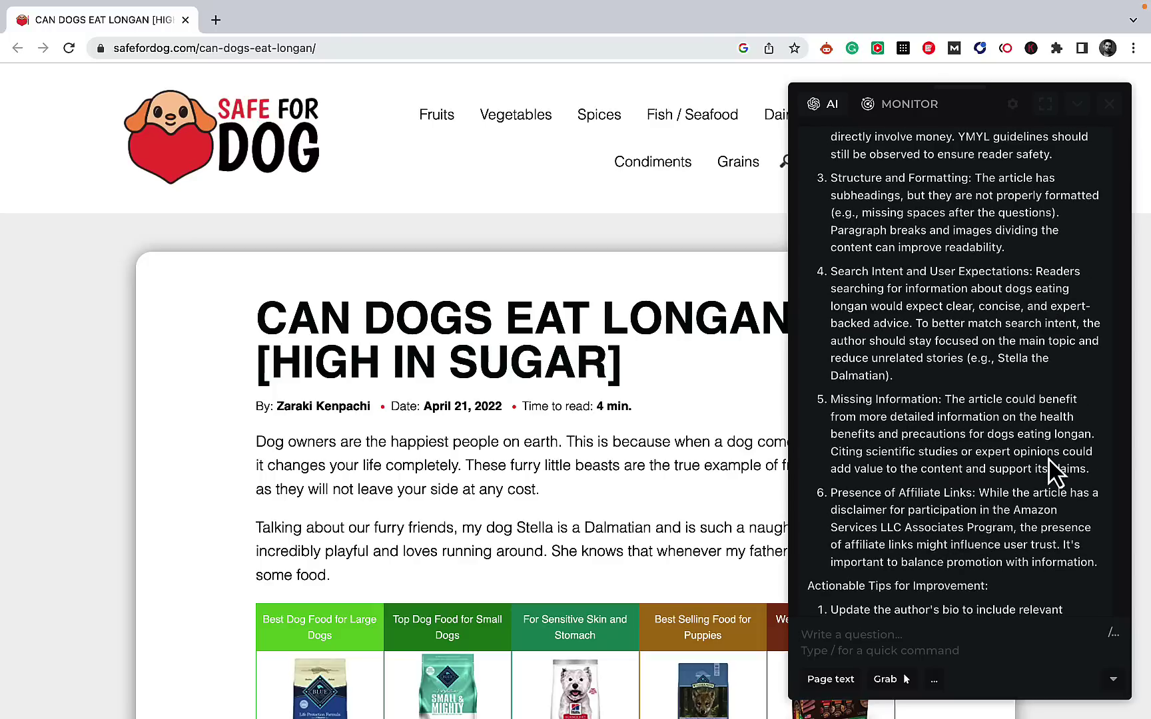
pyautogui.moveTo(968, 358); pyautogui.dragTo(1035, 386)
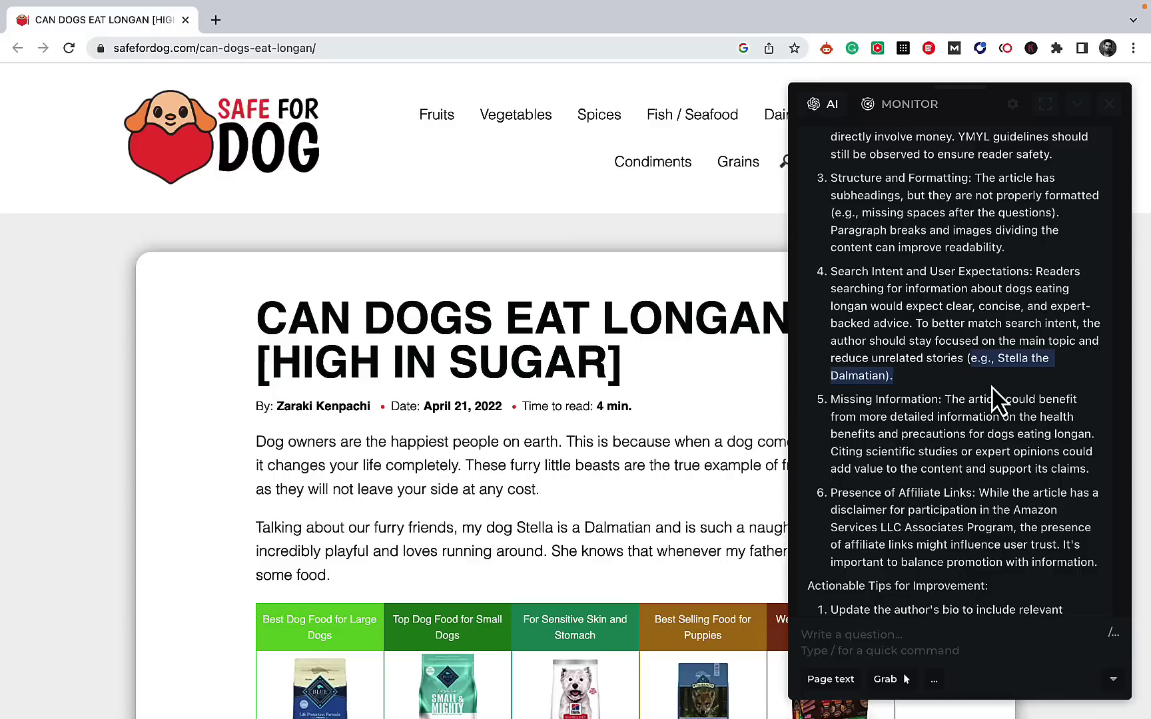
pyautogui.click(990, 360)
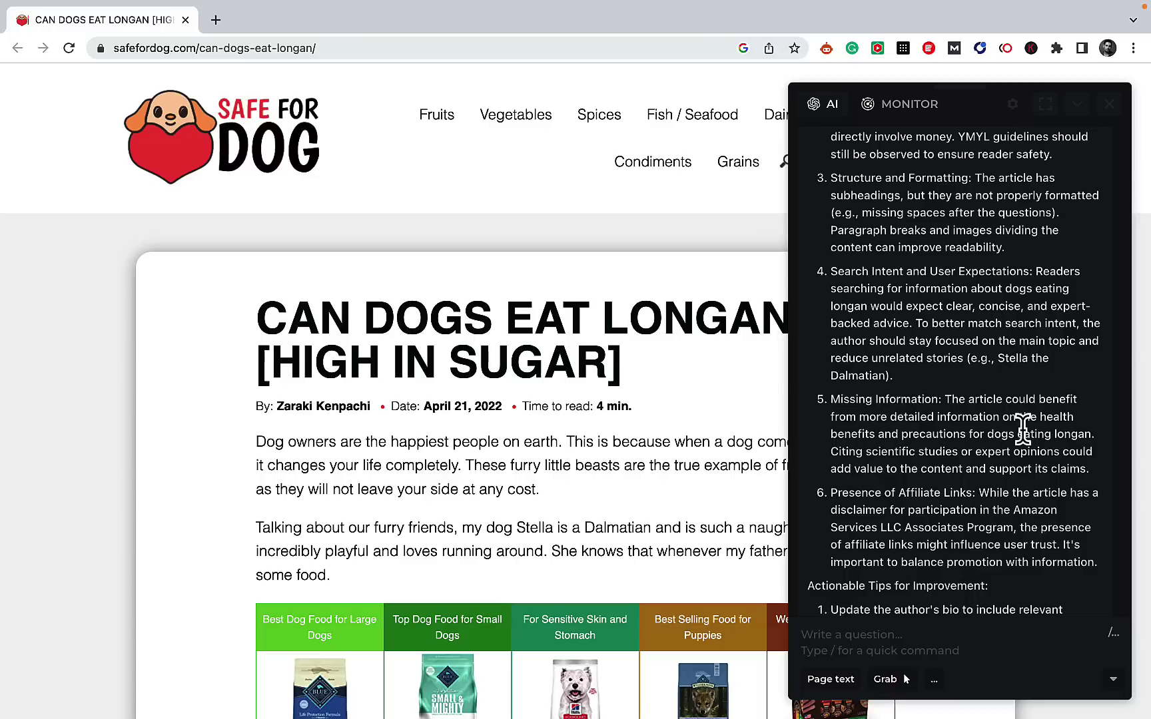
pyautogui.scroll(-2, 1022, 426)
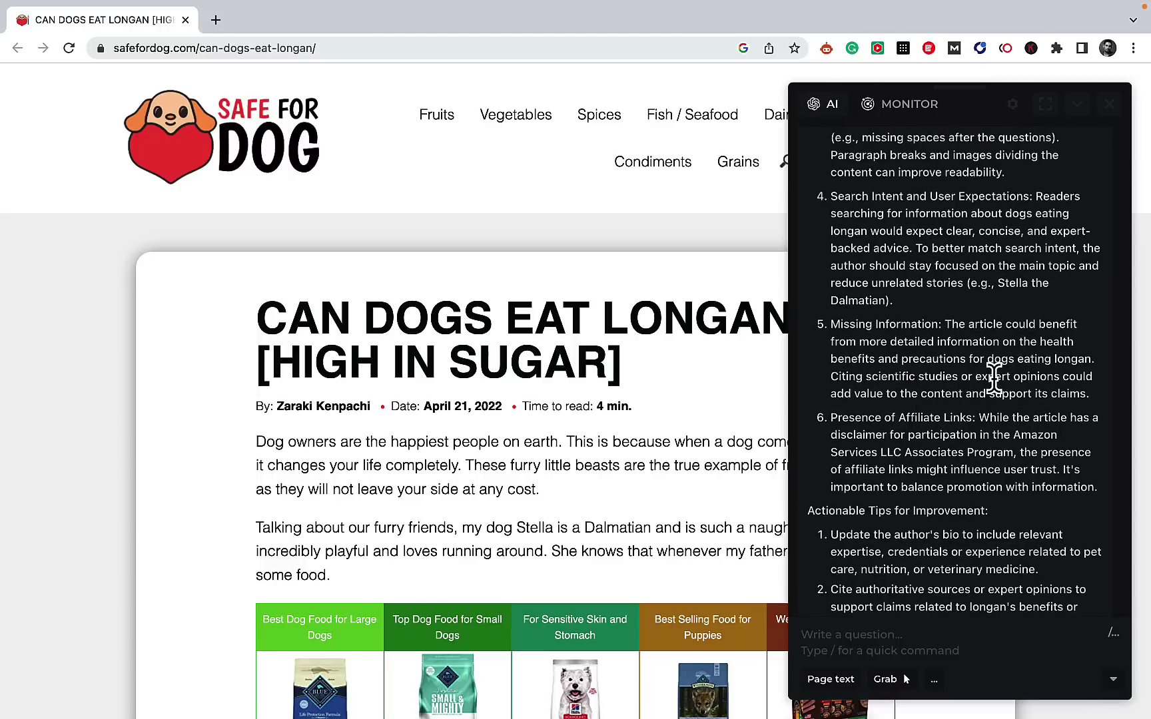
pyautogui.scroll(-2, 995, 378)
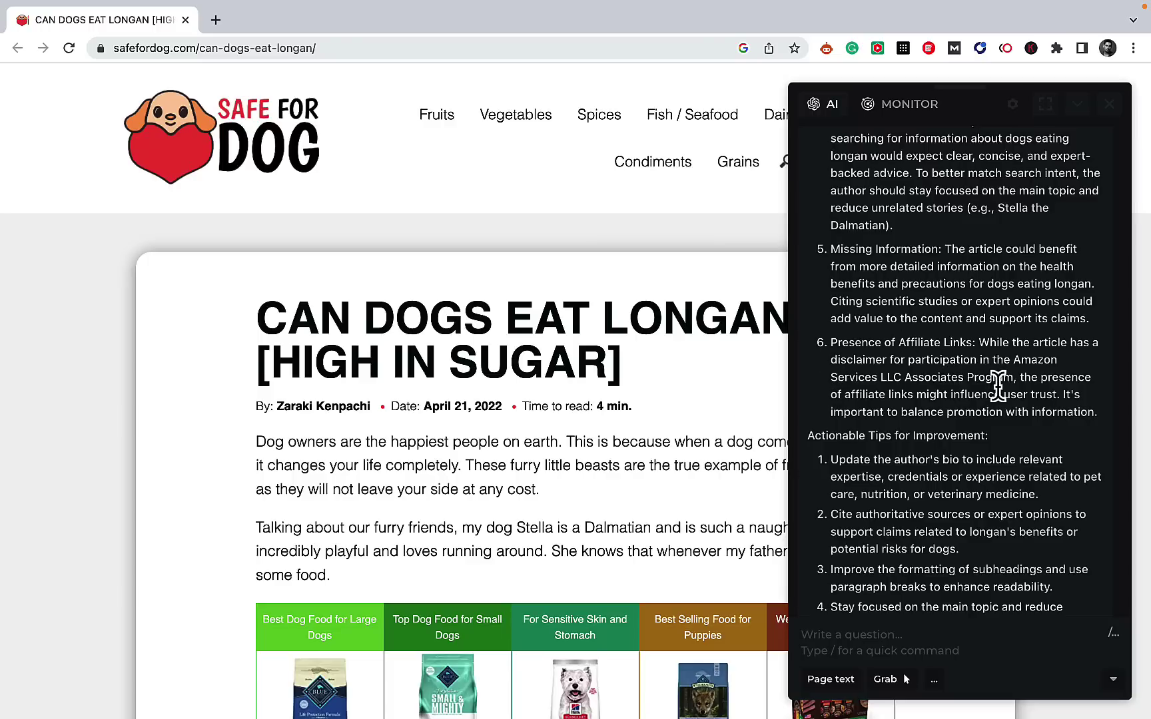
pyautogui.scroll(-2, 1042, 391)
pyautogui.scroll(-5, 1042, 392)
pyautogui.scroll(2, 1042, 392)
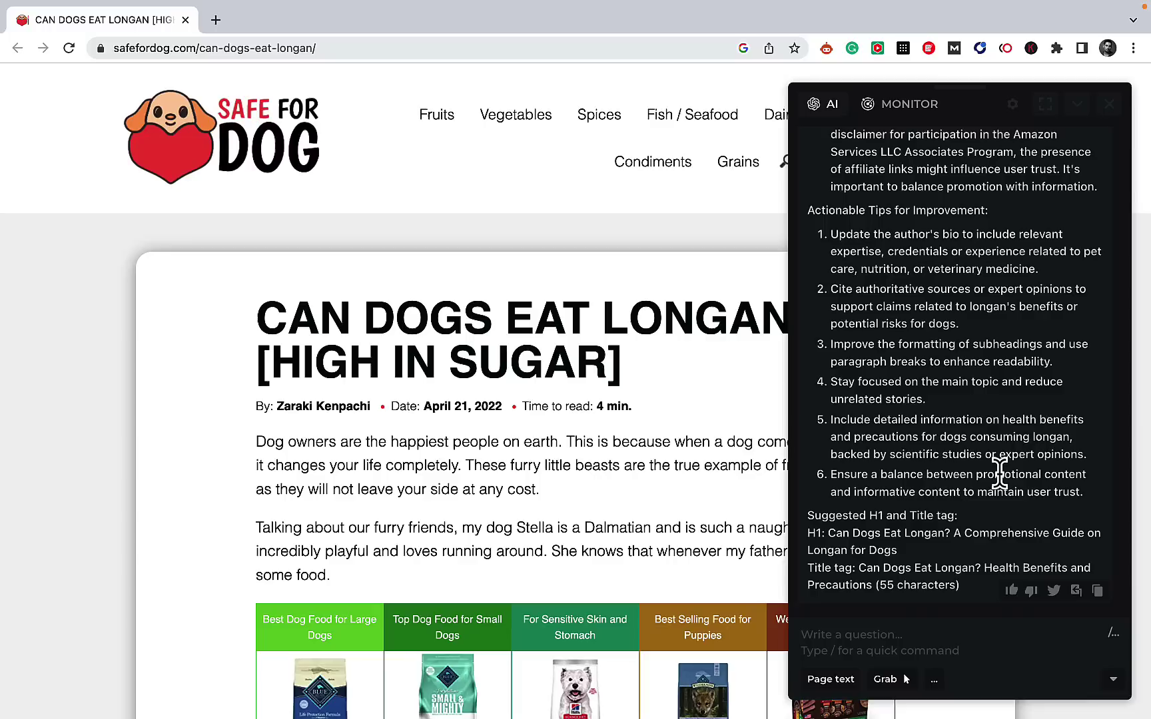
pyautogui.scroll(5, 997, 419)
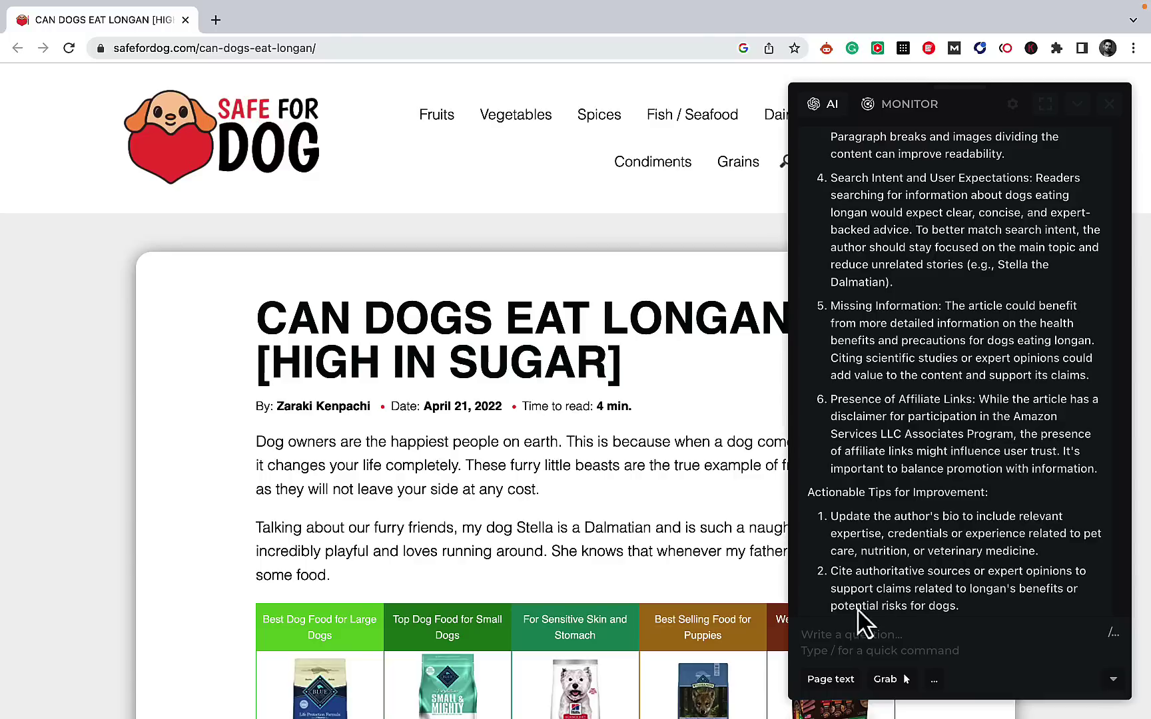
# Step: Run the SILO website structure command on the copied list of keywords
pyautogui.click(819, 643)
pyautogui.write('/silo')
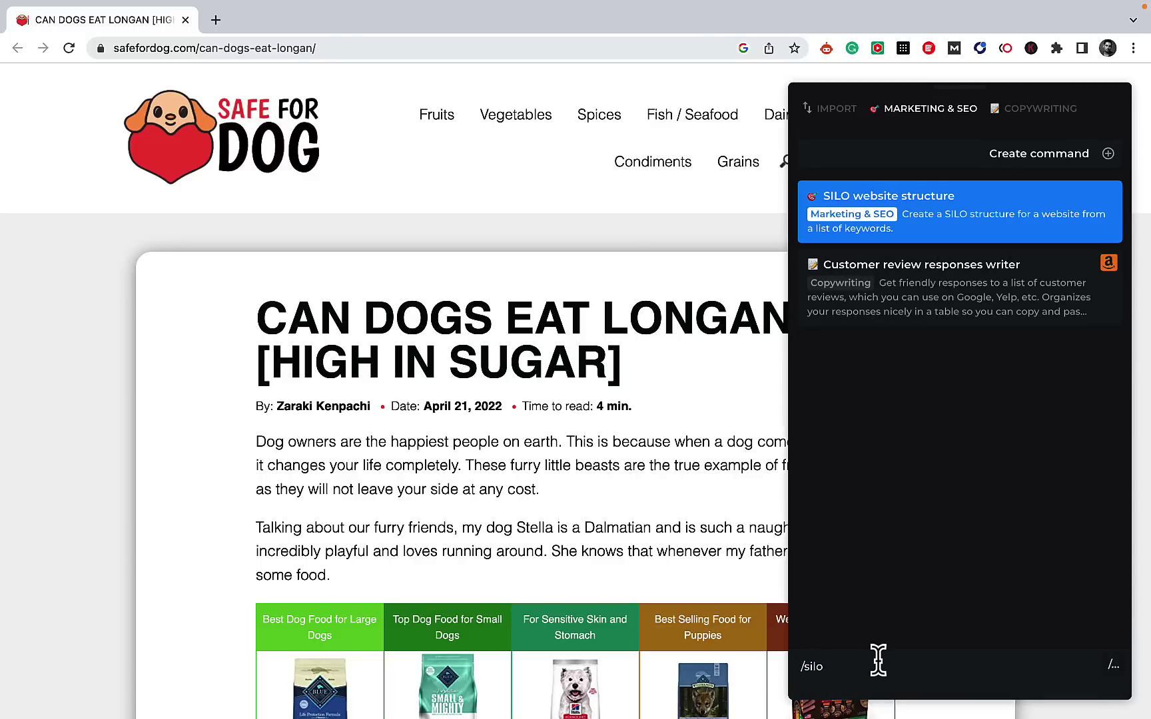
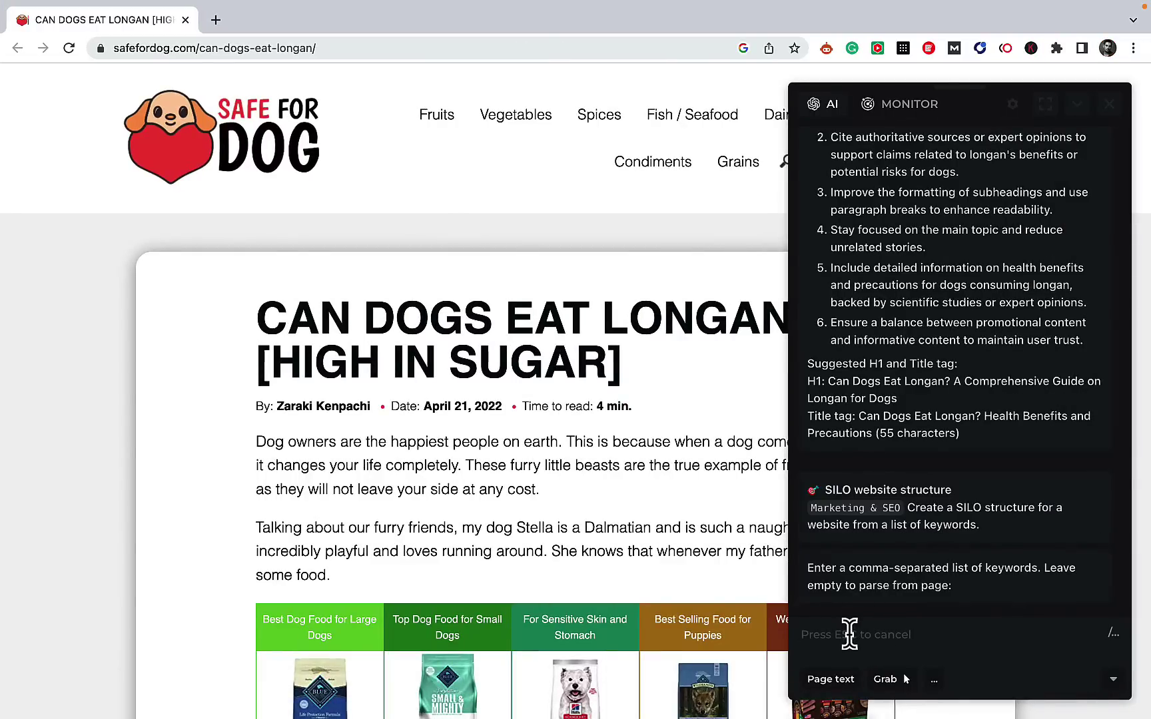
pyautogui.press('super+v')
pyautogui.press('Return')
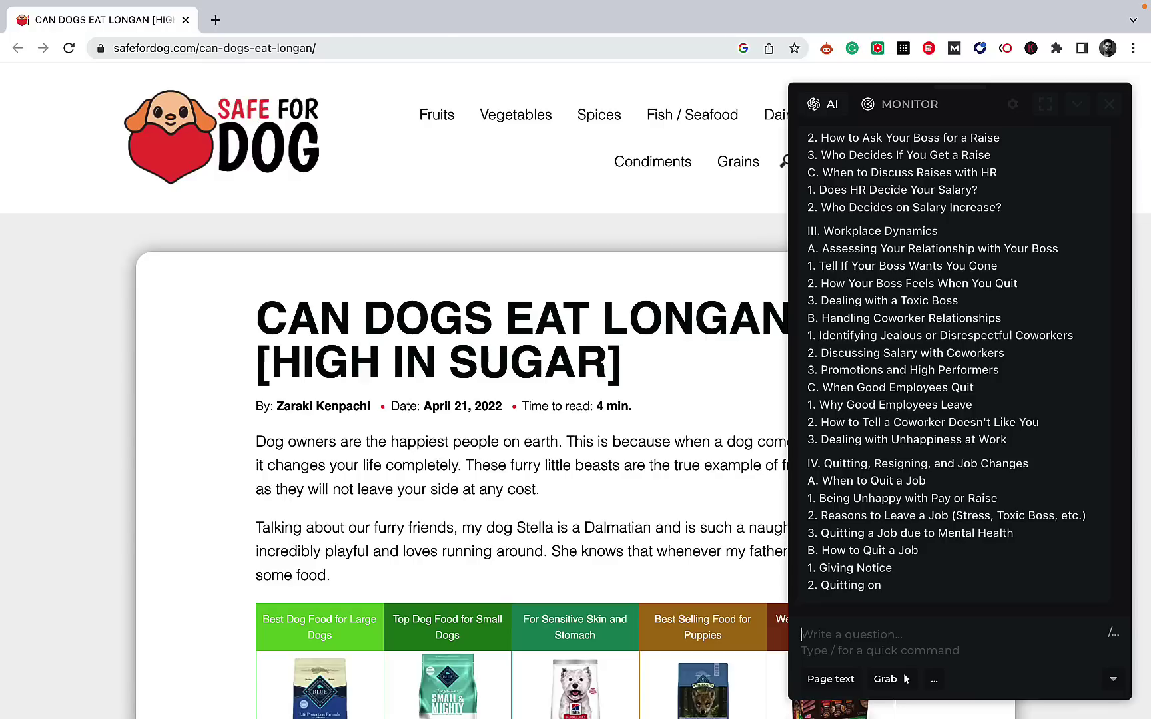
# Step: Run the Hero image ideas command on the opened web page and stop the generation during the third idea
pyautogui.write('/hero')
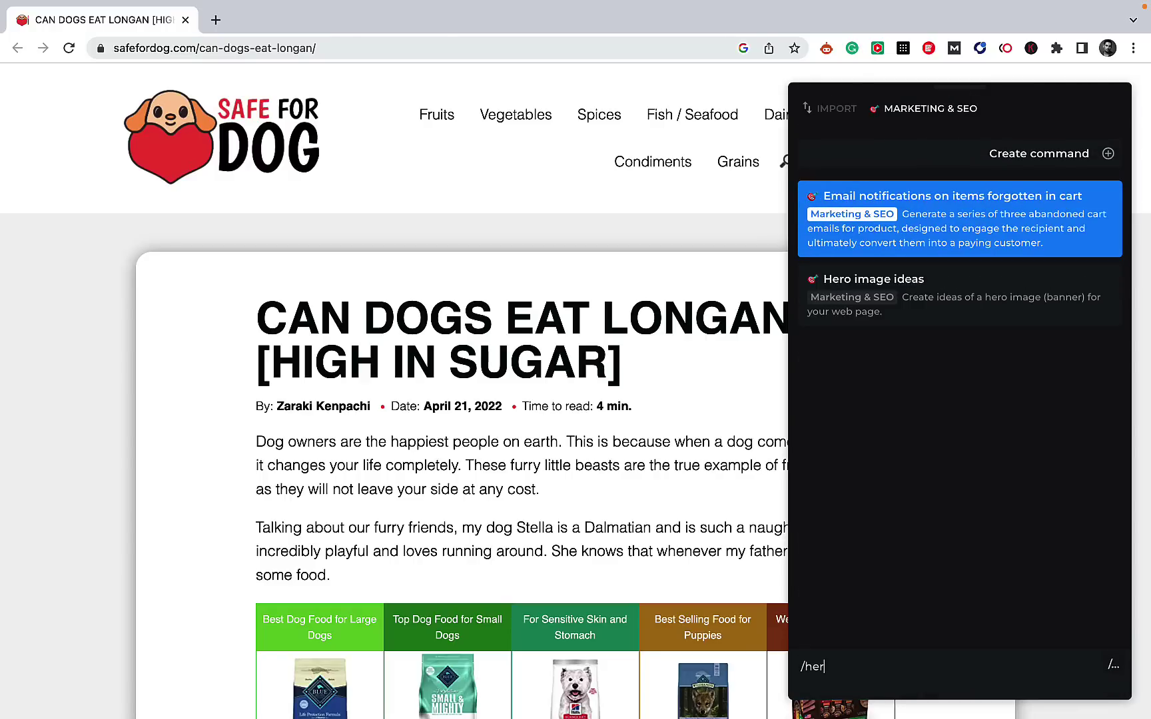
pyautogui.click(937, 314)
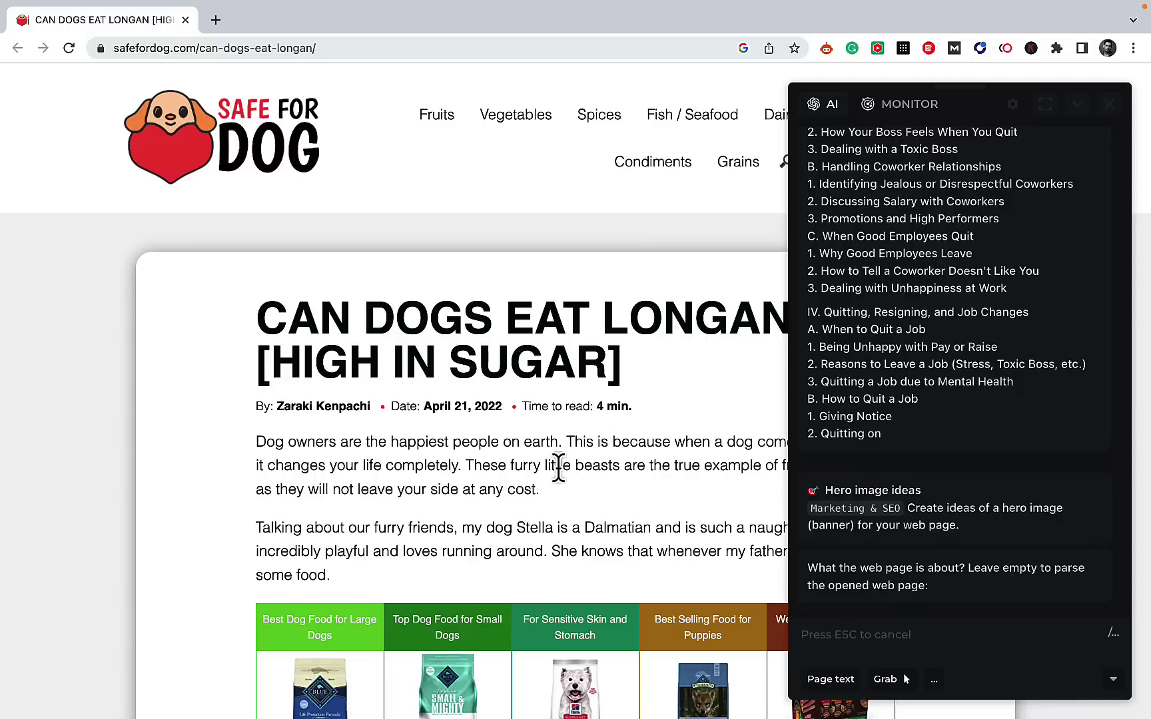
pyautogui.press('Return')
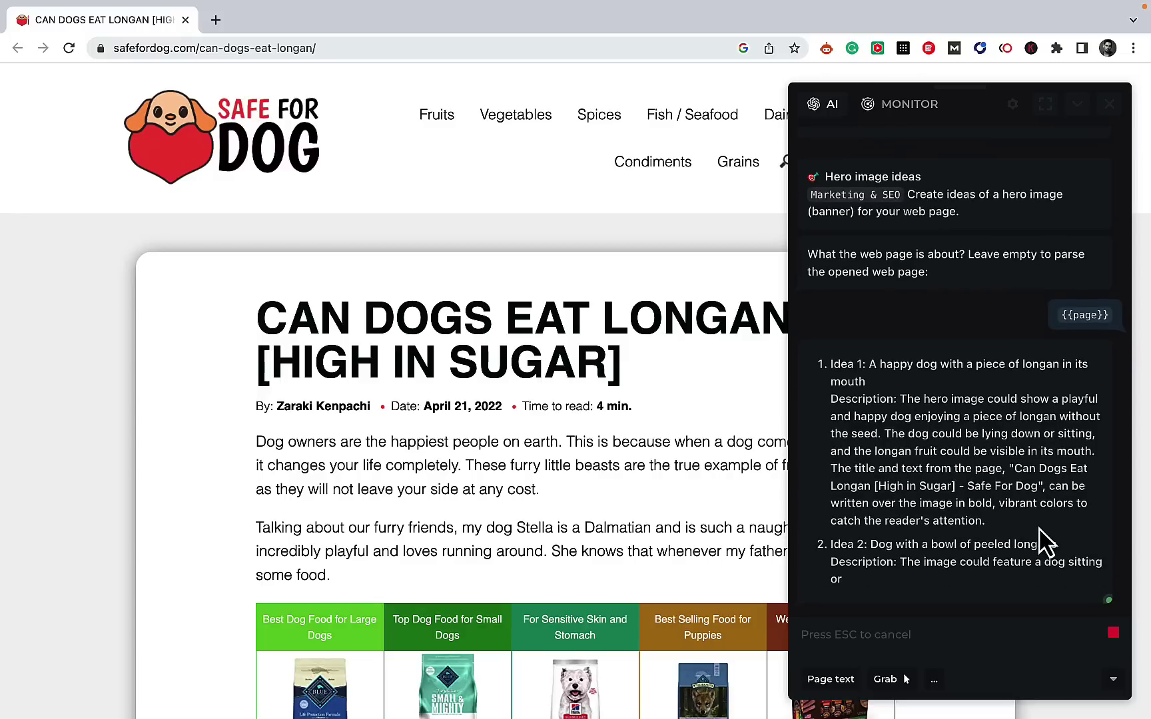
pyautogui.click(1113, 632)
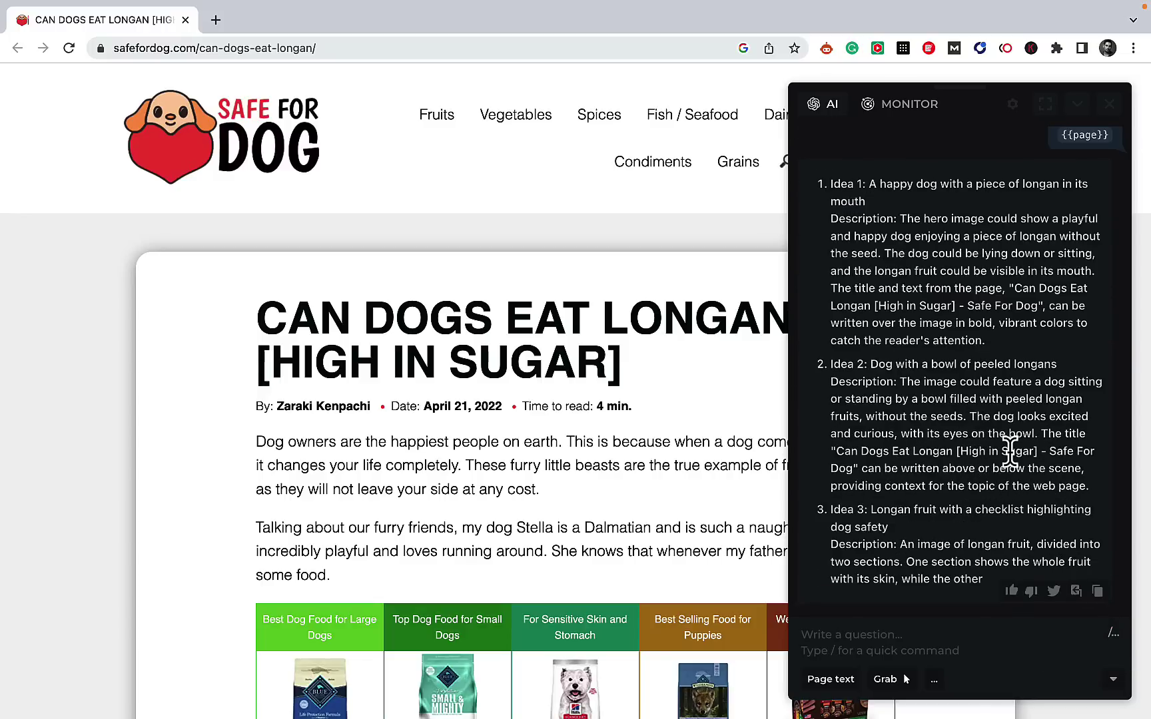
# Step: Copy the first description sentence of Idea 1, switch to Microsoft Edge and open Bing Image Creator
pyautogui.scroll(2, 1009, 449)
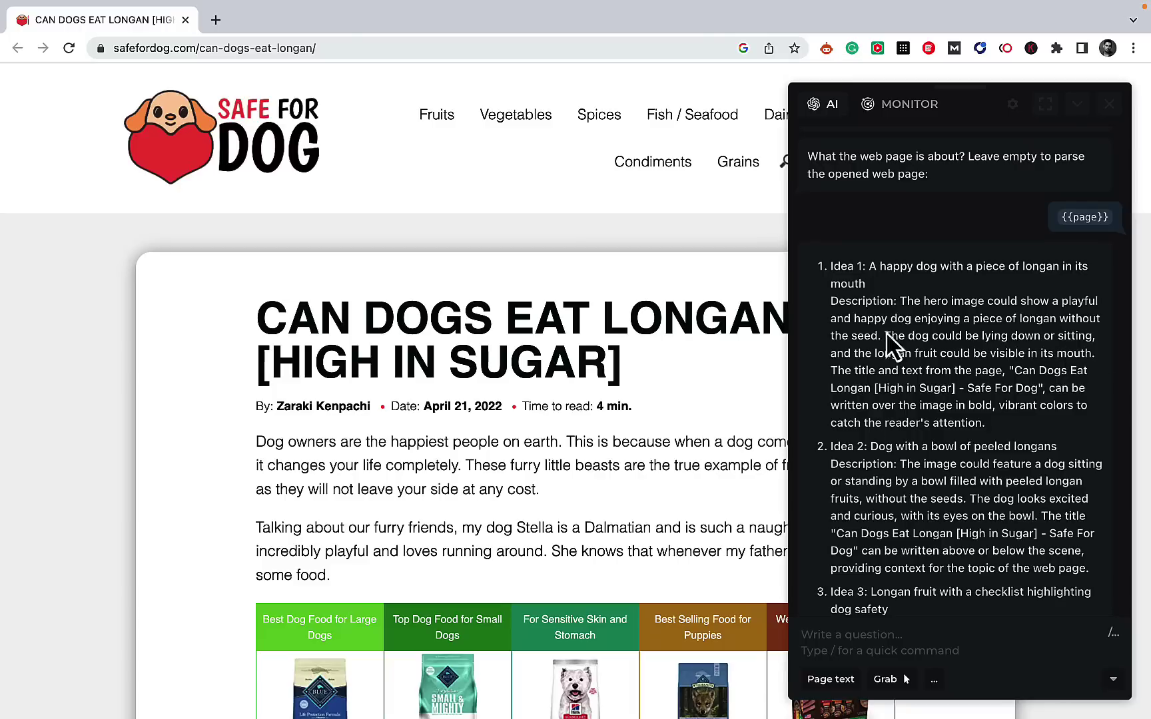
pyautogui.moveTo(884, 335); pyautogui.dragTo(893, 294)
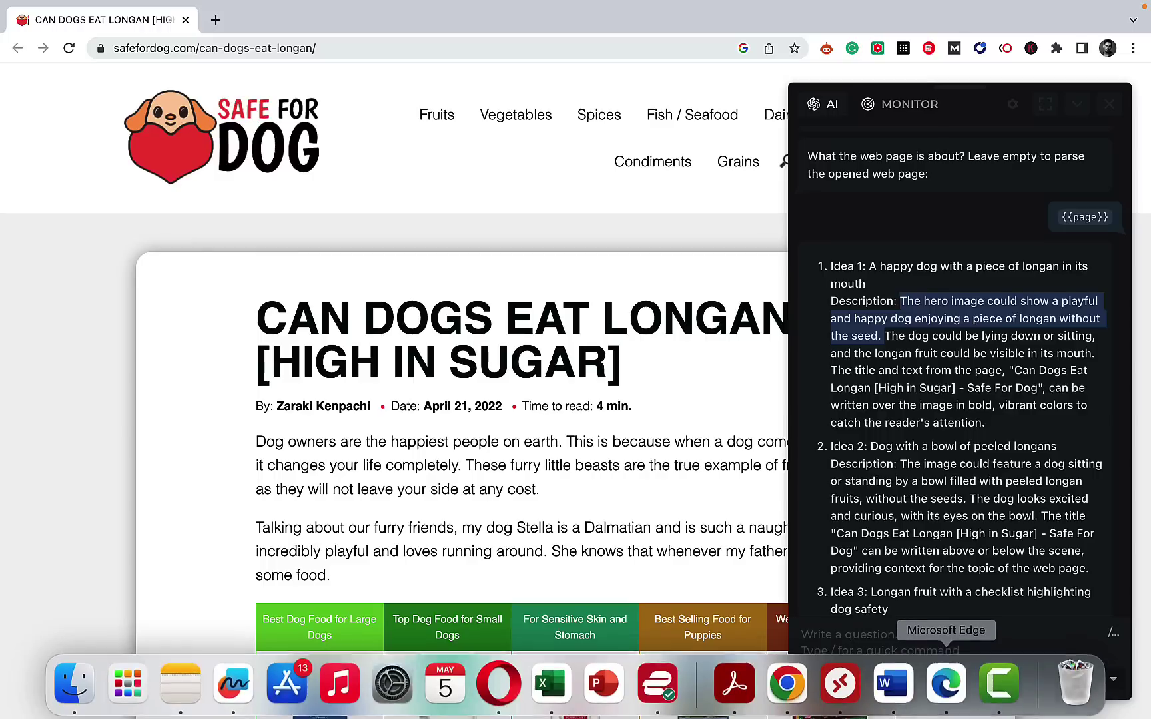
pyautogui.click(959, 701)
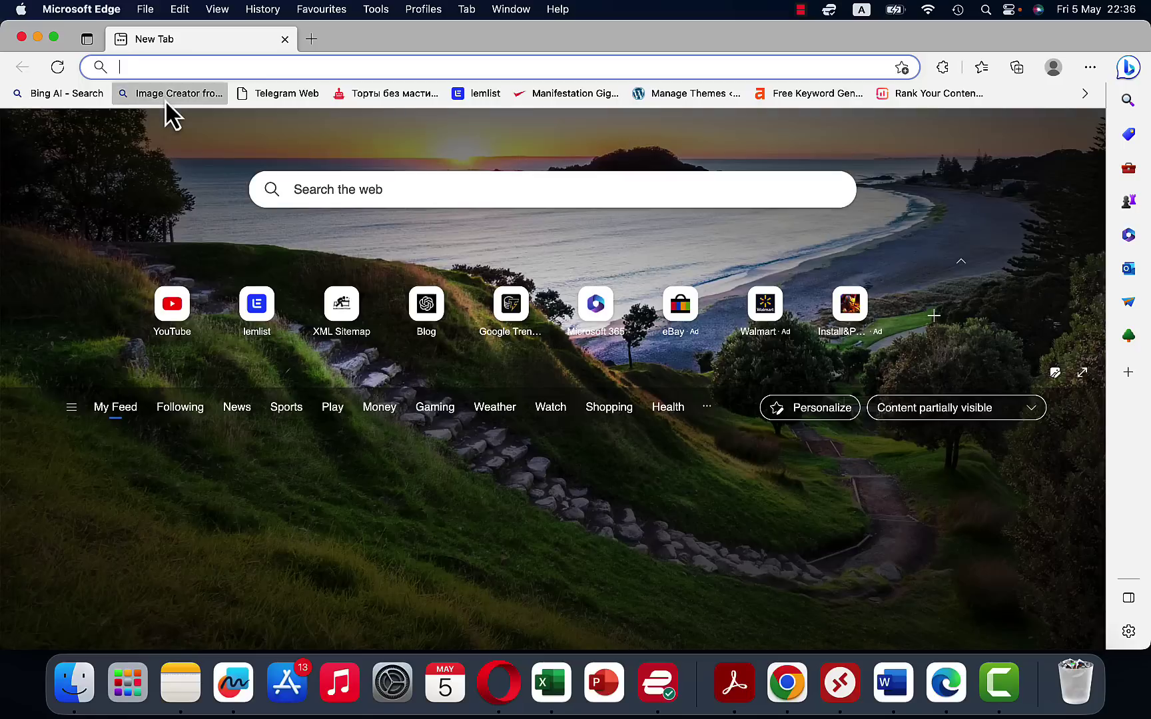
pyautogui.click(170, 94)
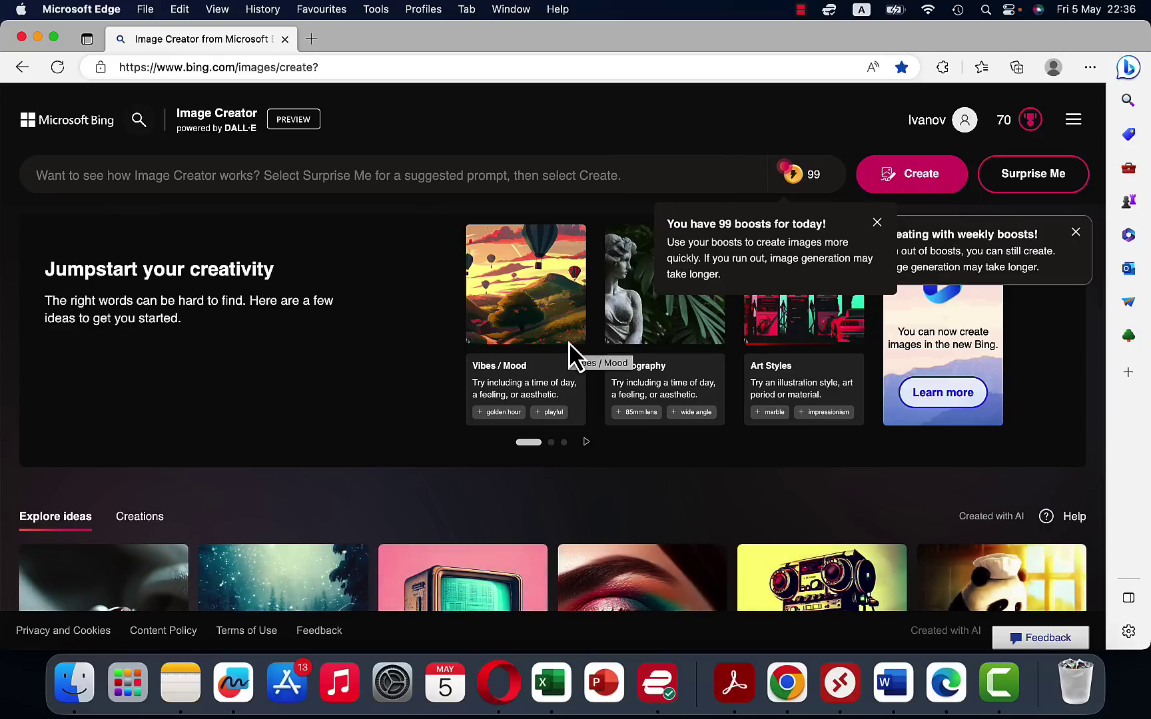
# Step: Paste the copied sentence, trim it to "show a playful and happy dog enjoying a piece of longan without the seed", and generate images
pyautogui.click(159, 175)
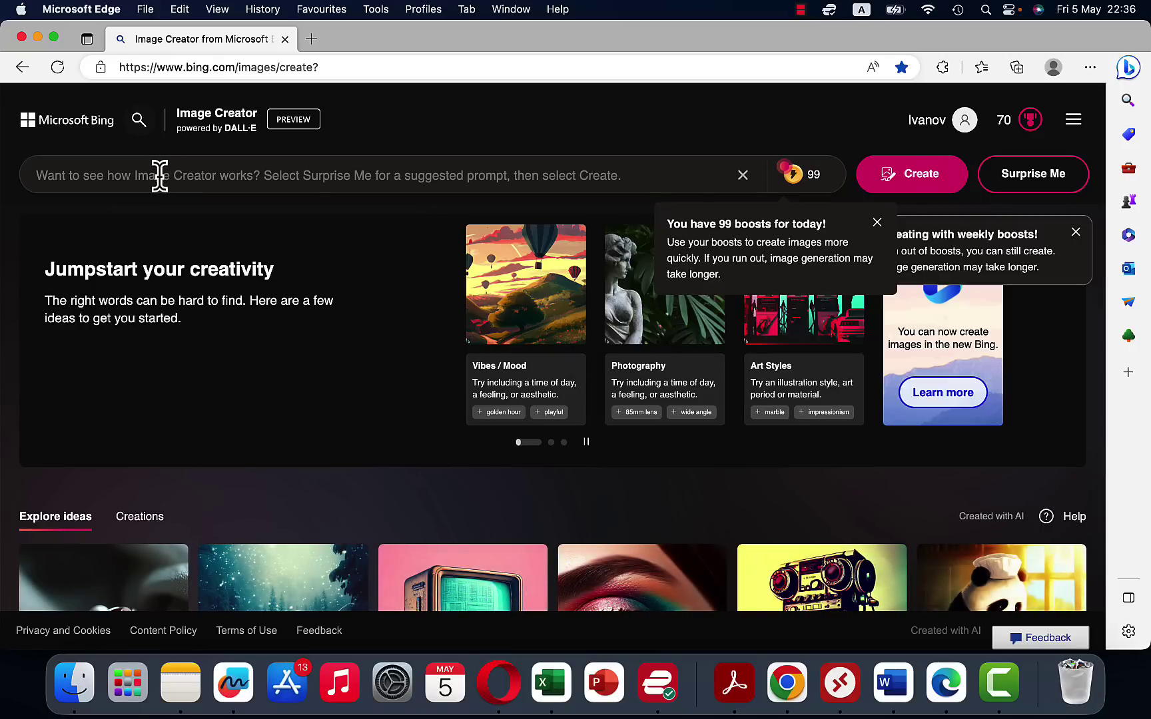
pyautogui.rightClick(53, 38)
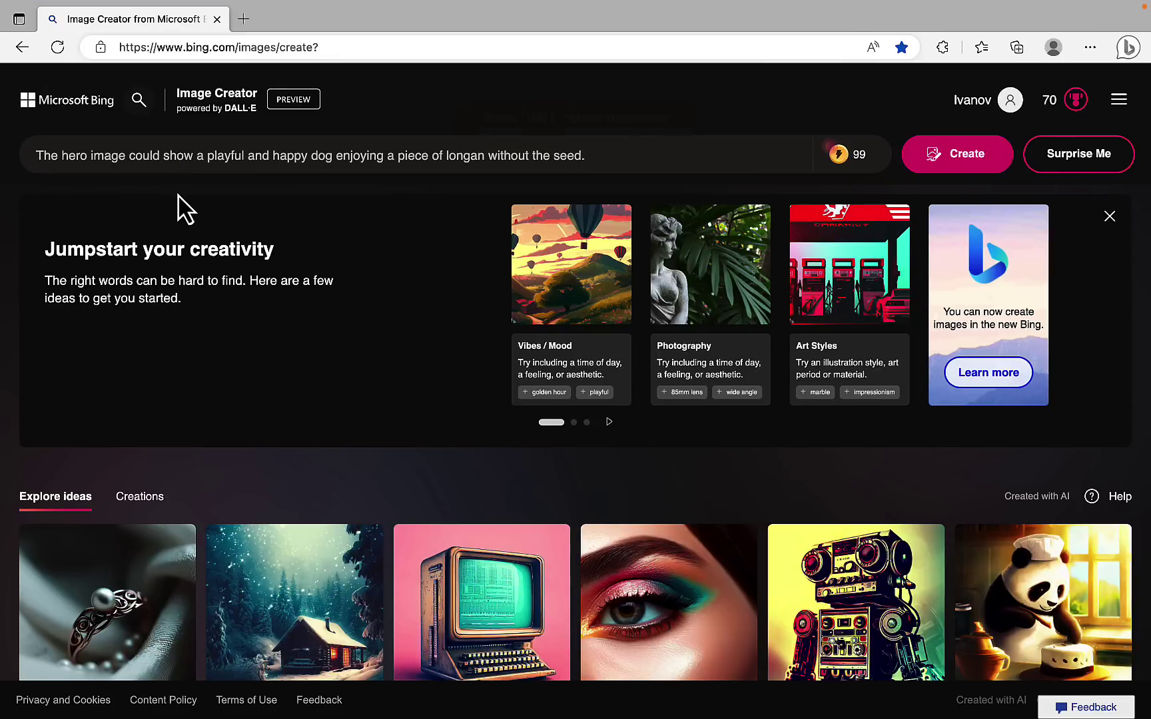
pyautogui.click(138, 172)
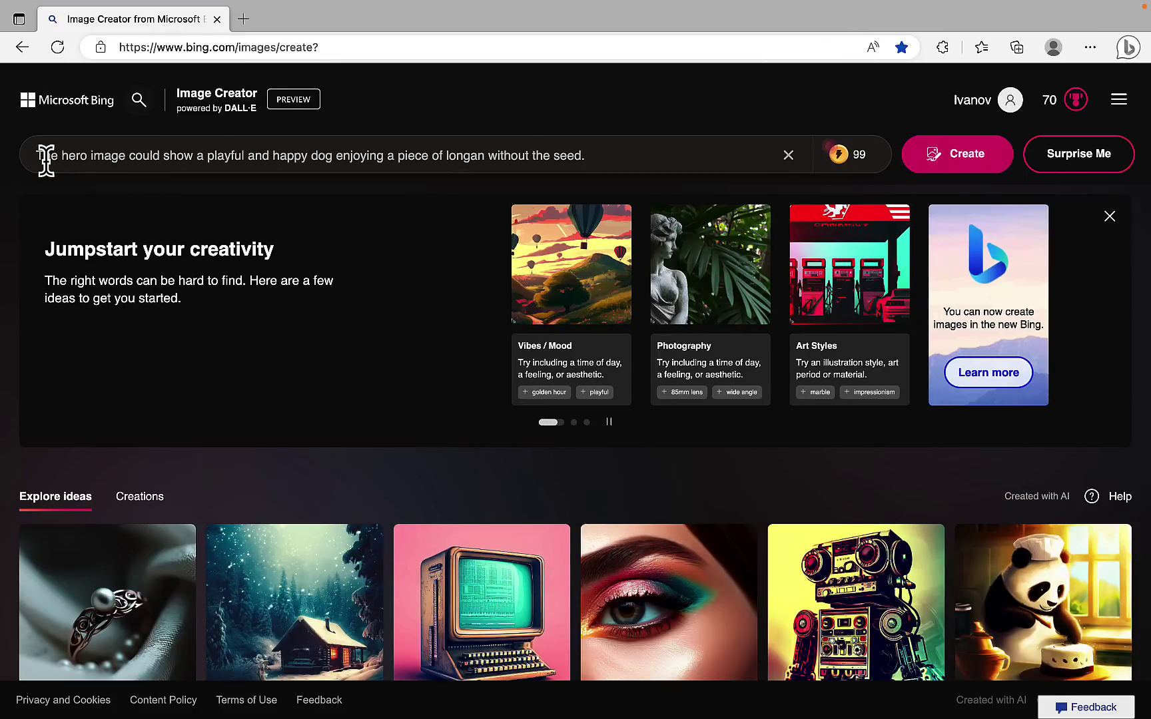
pyautogui.moveTo(160, 156); pyautogui.dragTo(12, 168)
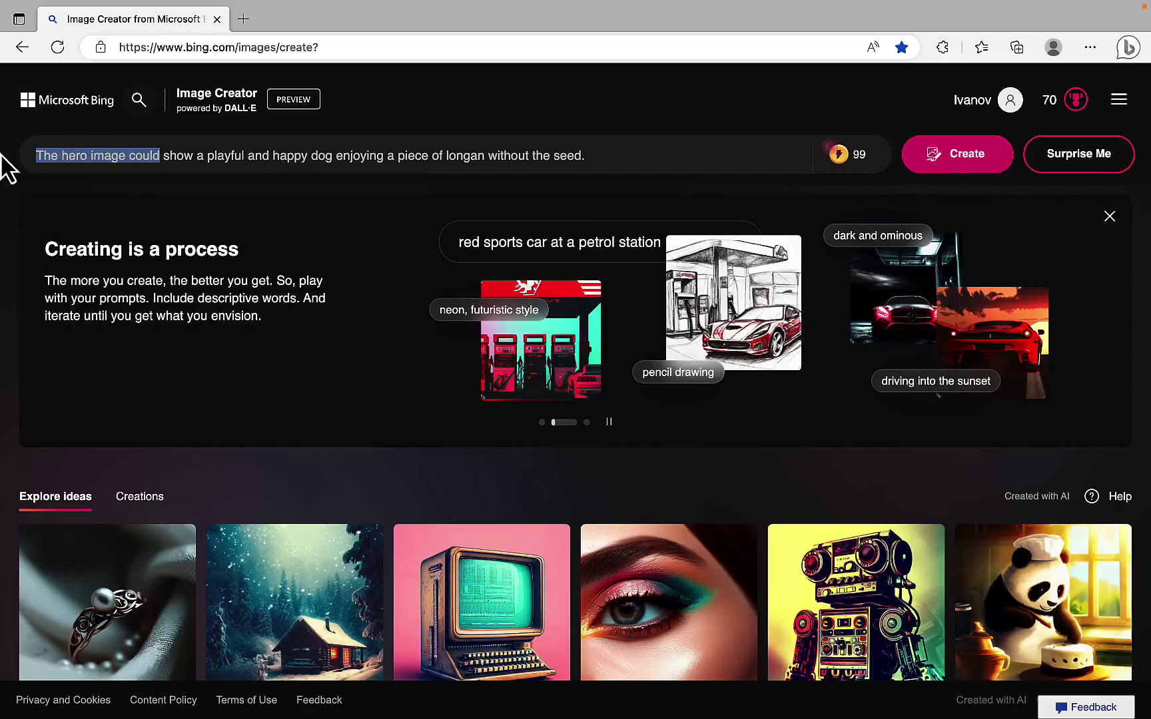
pyautogui.press('BackSpace')
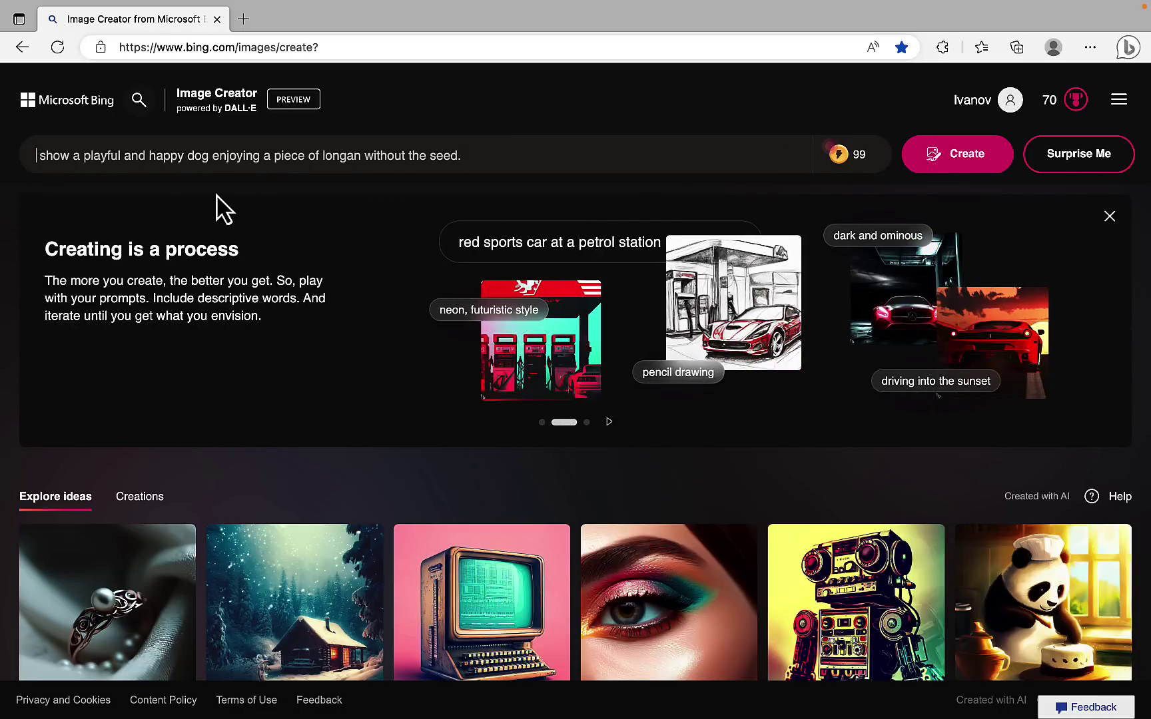
pyautogui.click(488, 154)
pyautogui.click(961, 160)
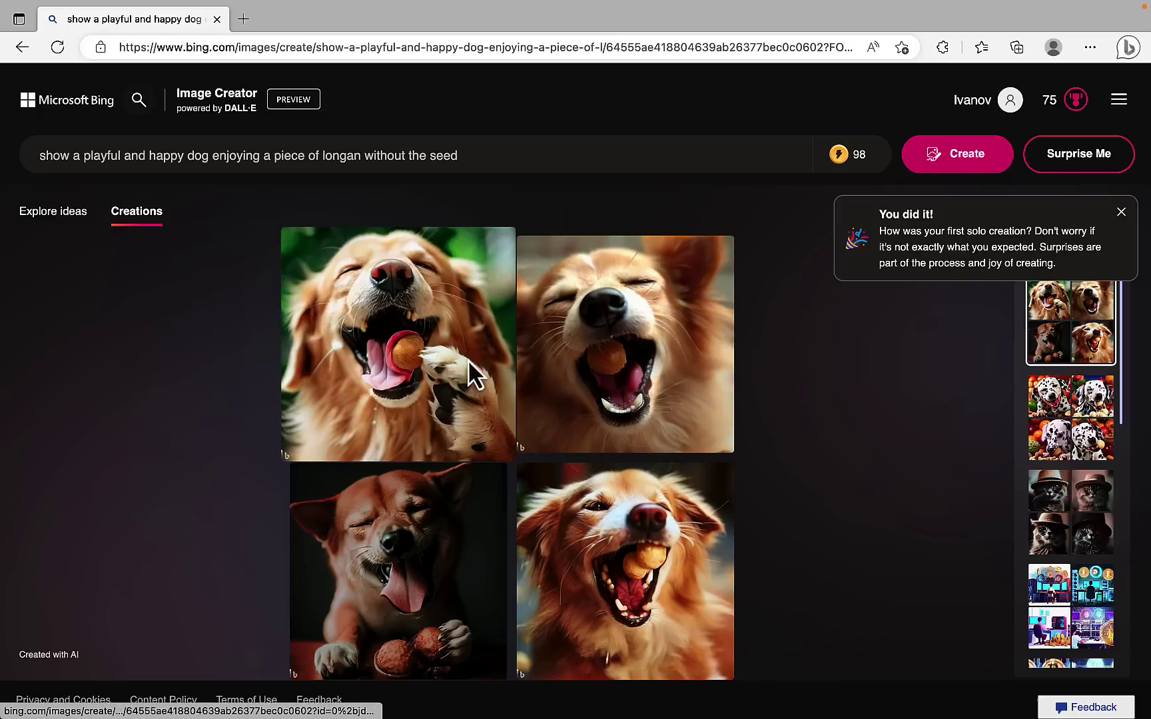
# Step: View the generated happy dog images at full size one after another and return to the creations overview
pyautogui.click(469, 364)
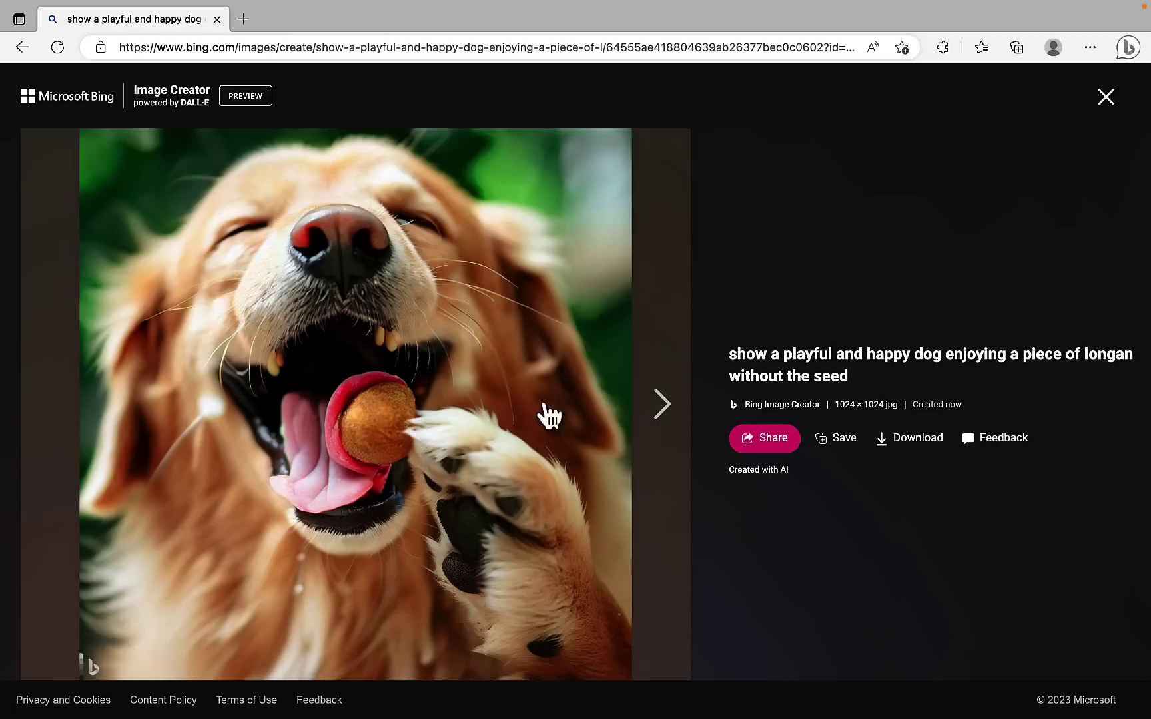
pyautogui.click(654, 404)
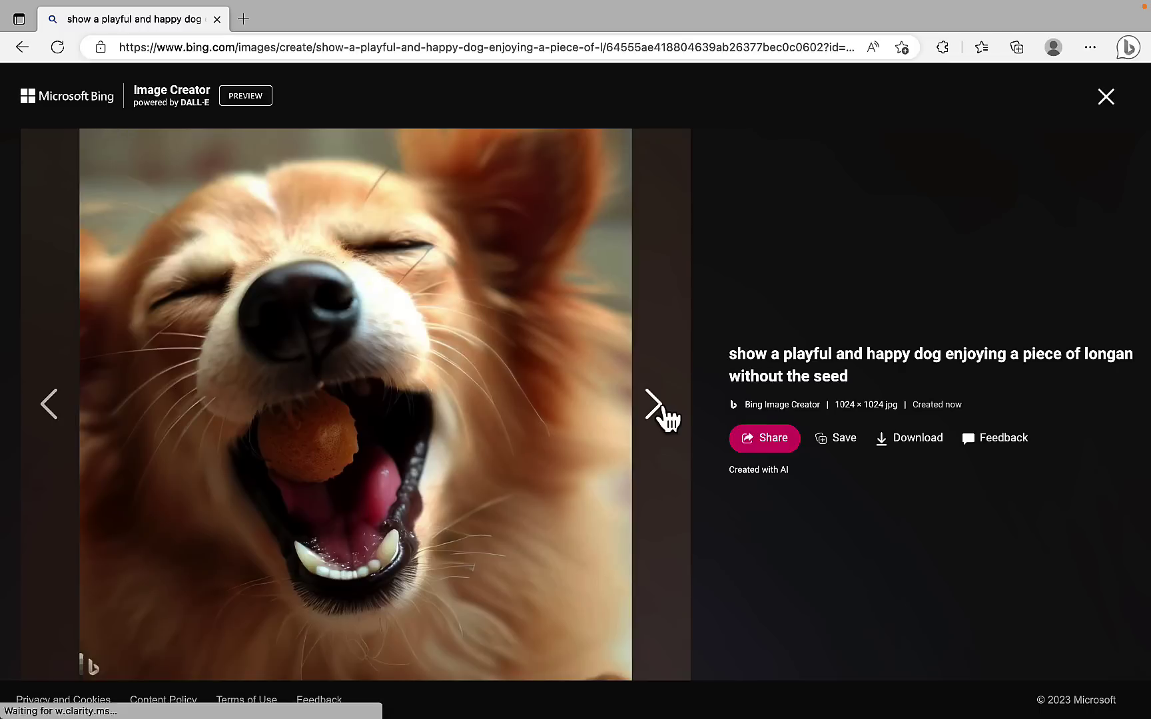
pyautogui.click(663, 409)
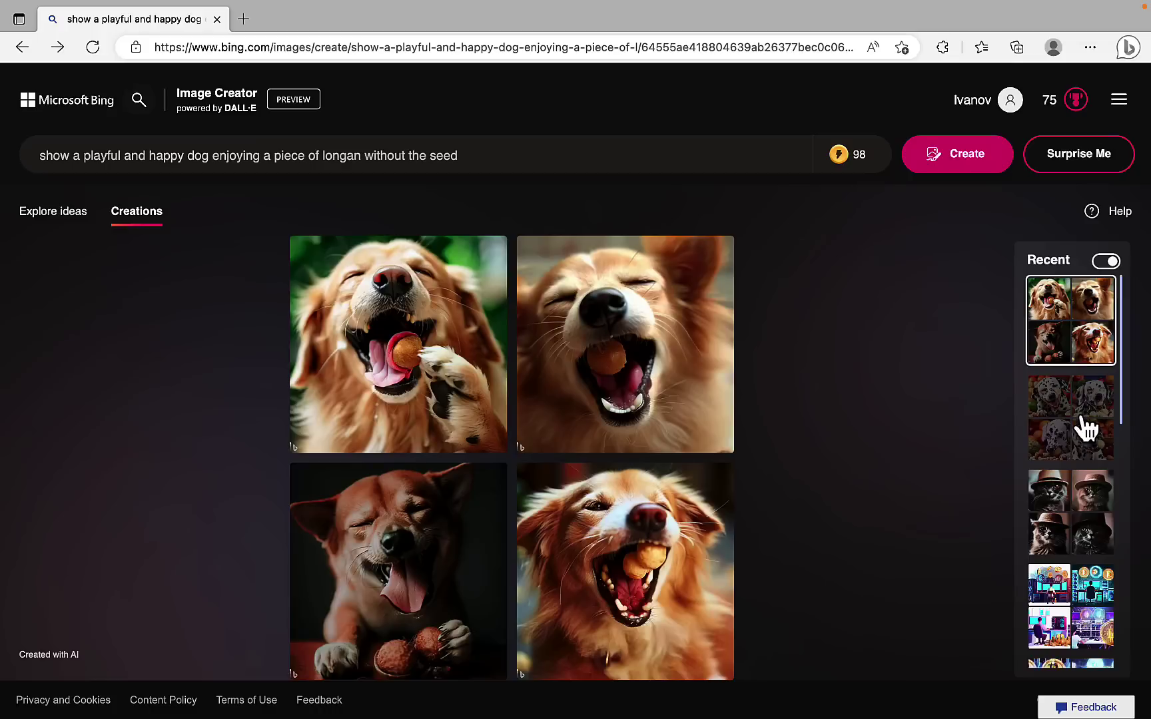
pyautogui.hotkey('alt', 'Left')
# Step: Look through the recent creations, including the Dalmatian nibbling on longan and the cat wearing a hat
pyautogui.click(1086, 428)
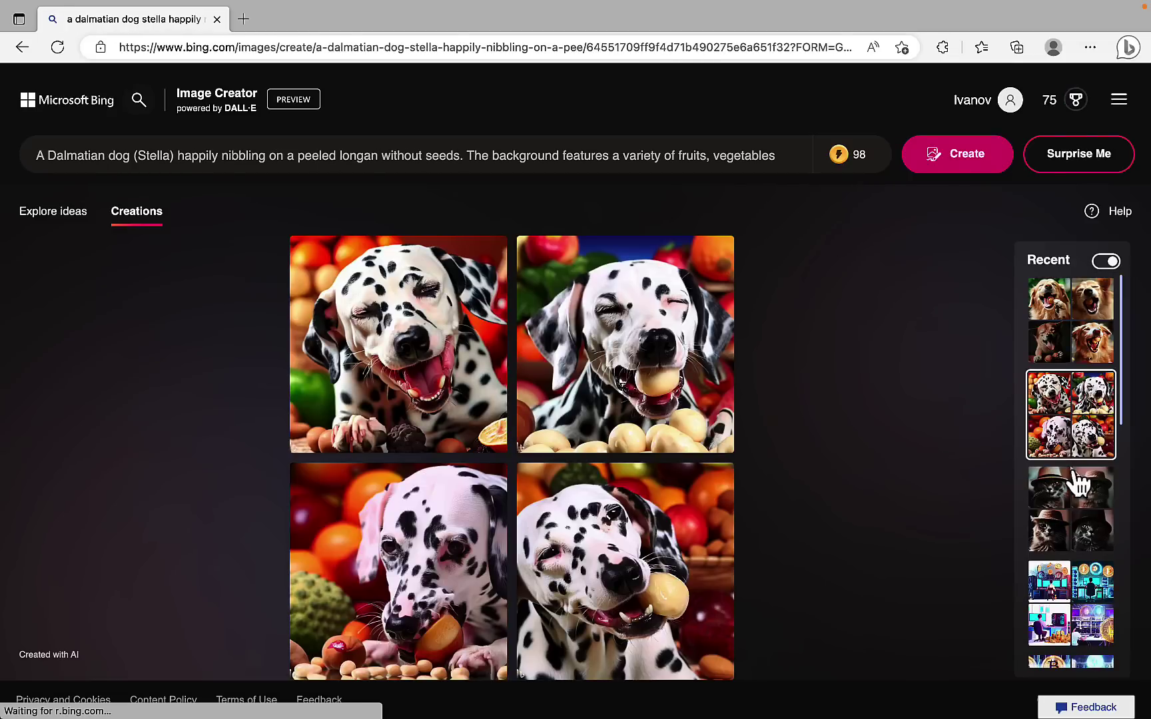
pyautogui.click(1082, 509)
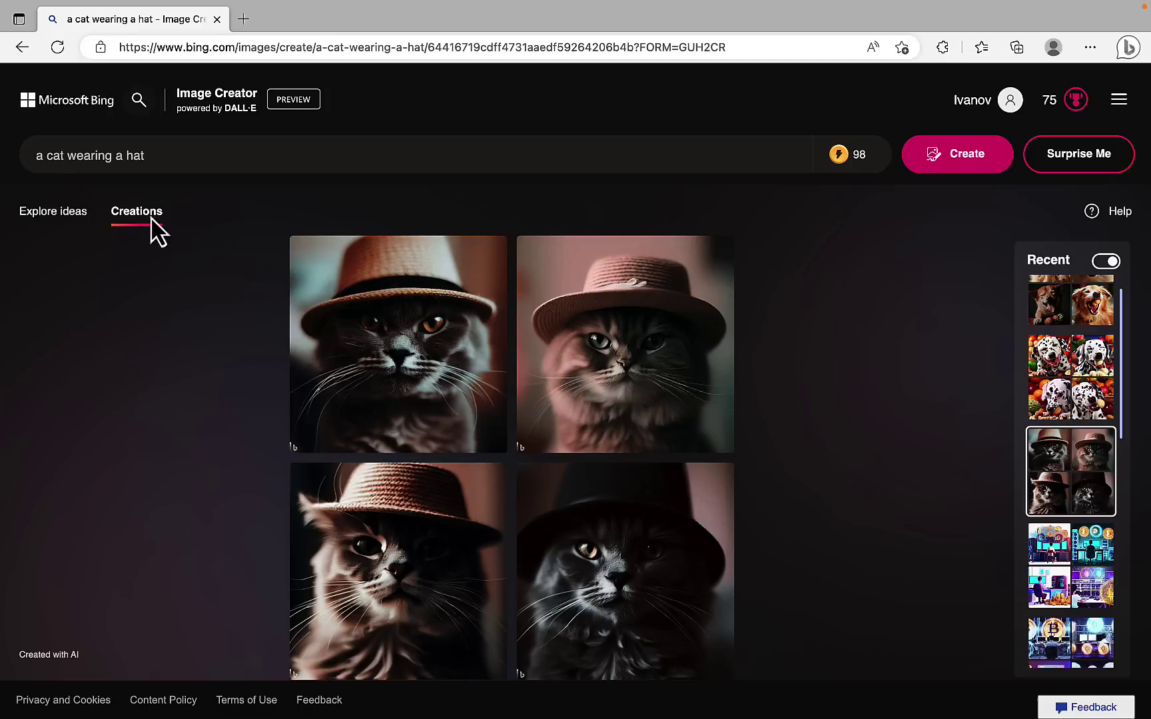
pyautogui.click(47, 160)
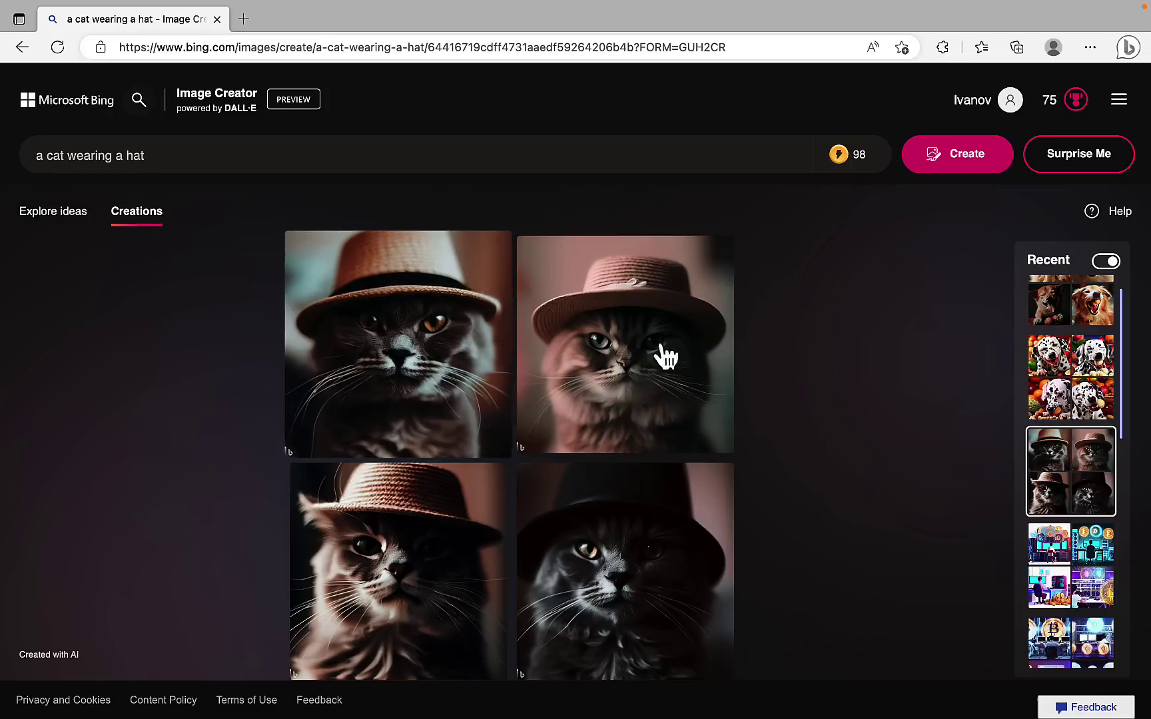
pyautogui.click(1087, 383)
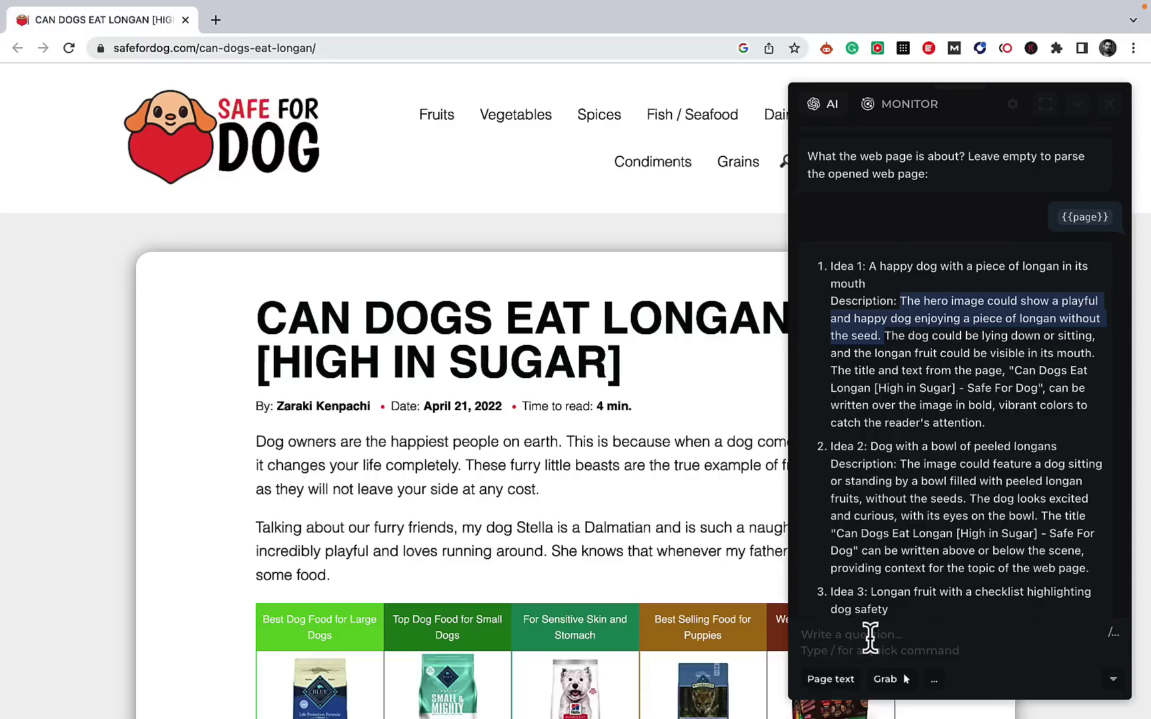
# Step: Find the Image briefs for SEO blog articles command with the search word "brief" and run it on the opened web page
pyautogui.click(870, 638)
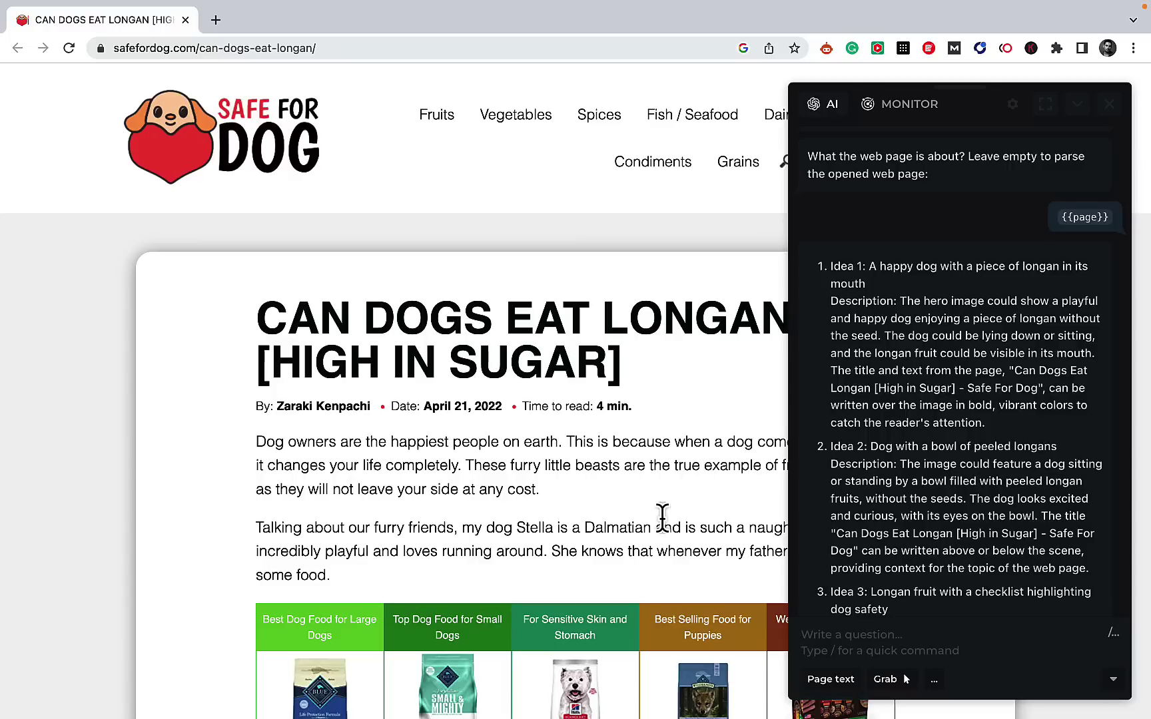
pyautogui.scroll(-8, 662, 517)
pyautogui.scroll(3, 663, 519)
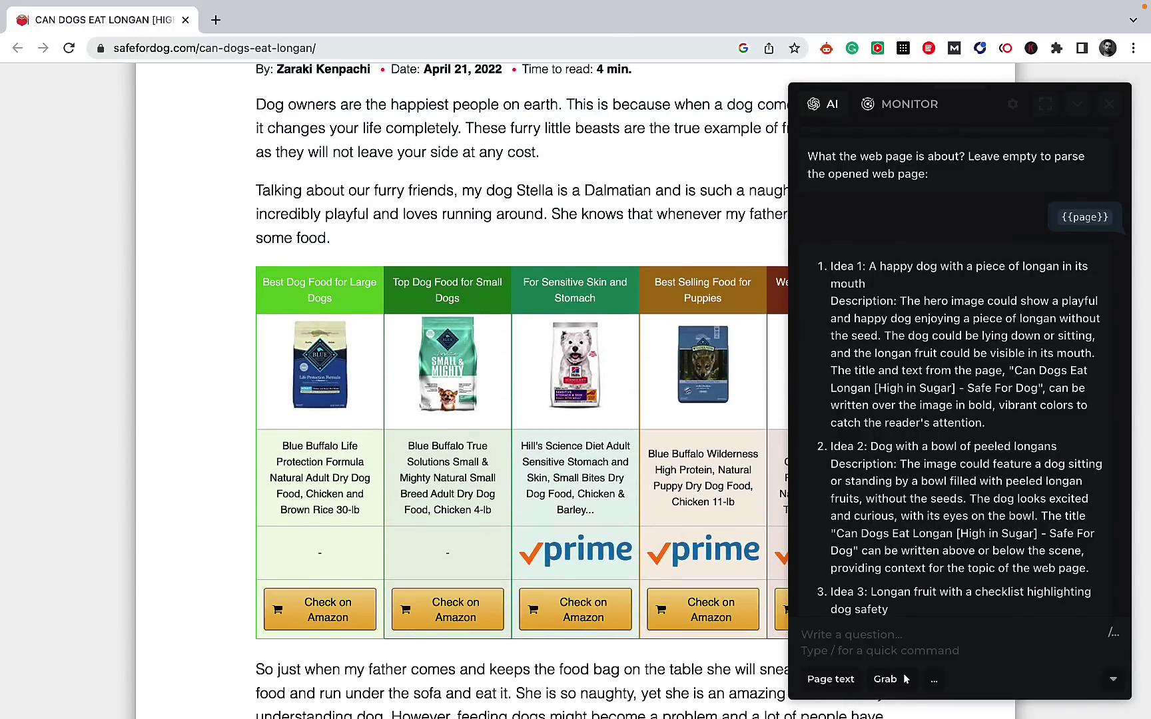
pyautogui.write('/seo')
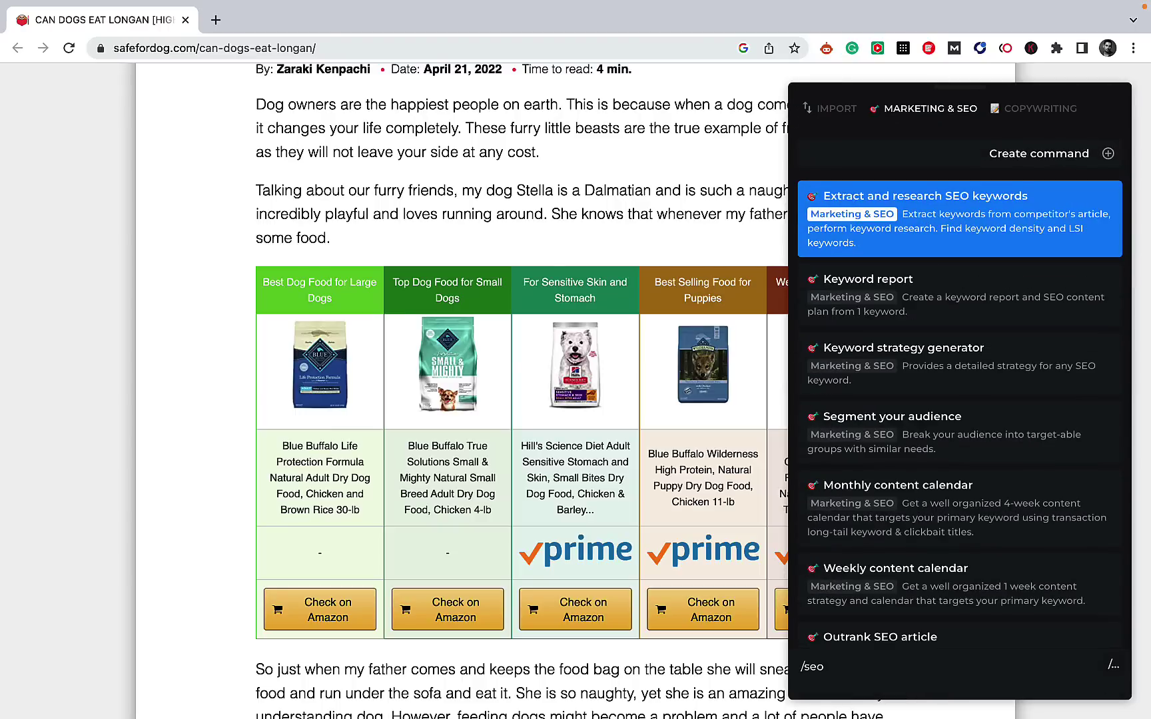
pyautogui.write(' brie')
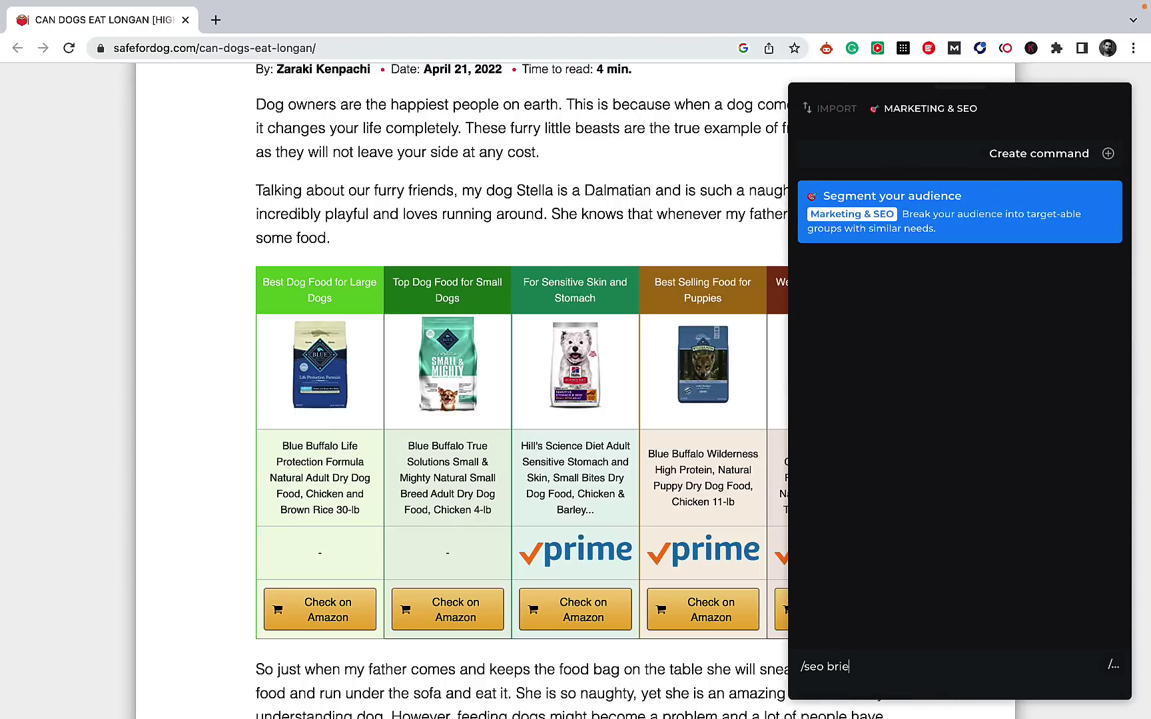
pyautogui.press('BackSpace')
pyautogui.press('BackSpace')
pyautogui.press('BackSpace')
pyautogui.press('BackSpace')
pyautogui.press('BackSpace')
pyautogui.press('BackSpace')
pyautogui.press('BackSpace')
pyautogui.write('brief')
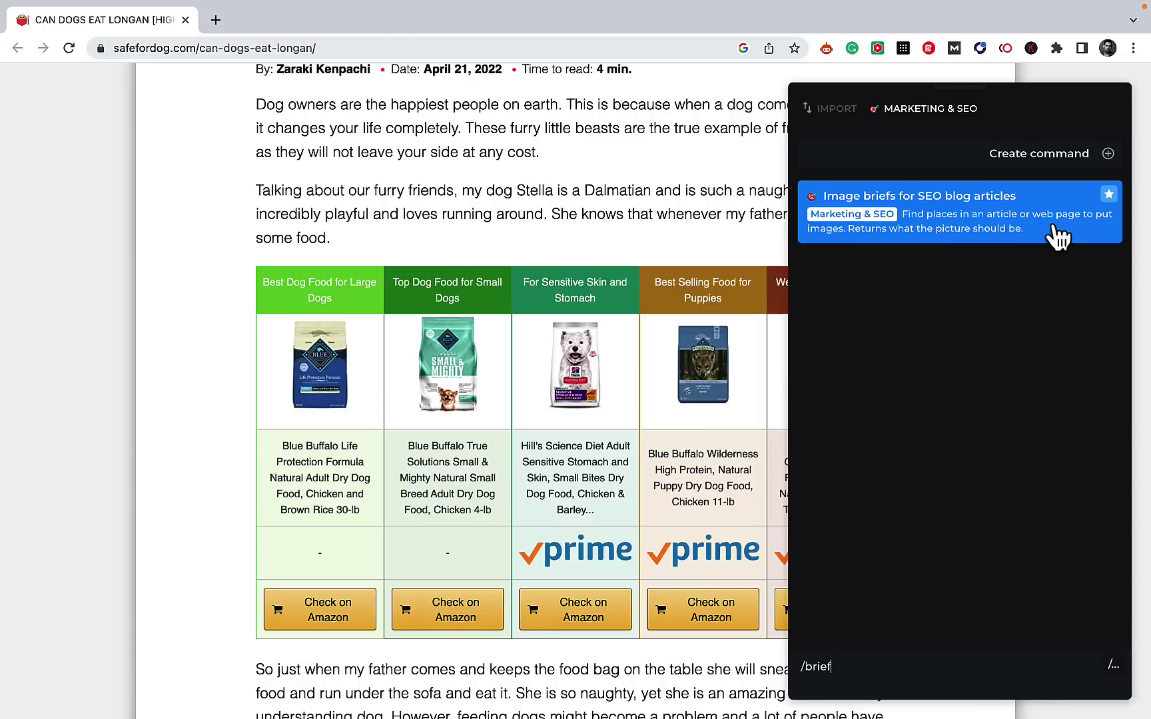
pyautogui.click(1013, 233)
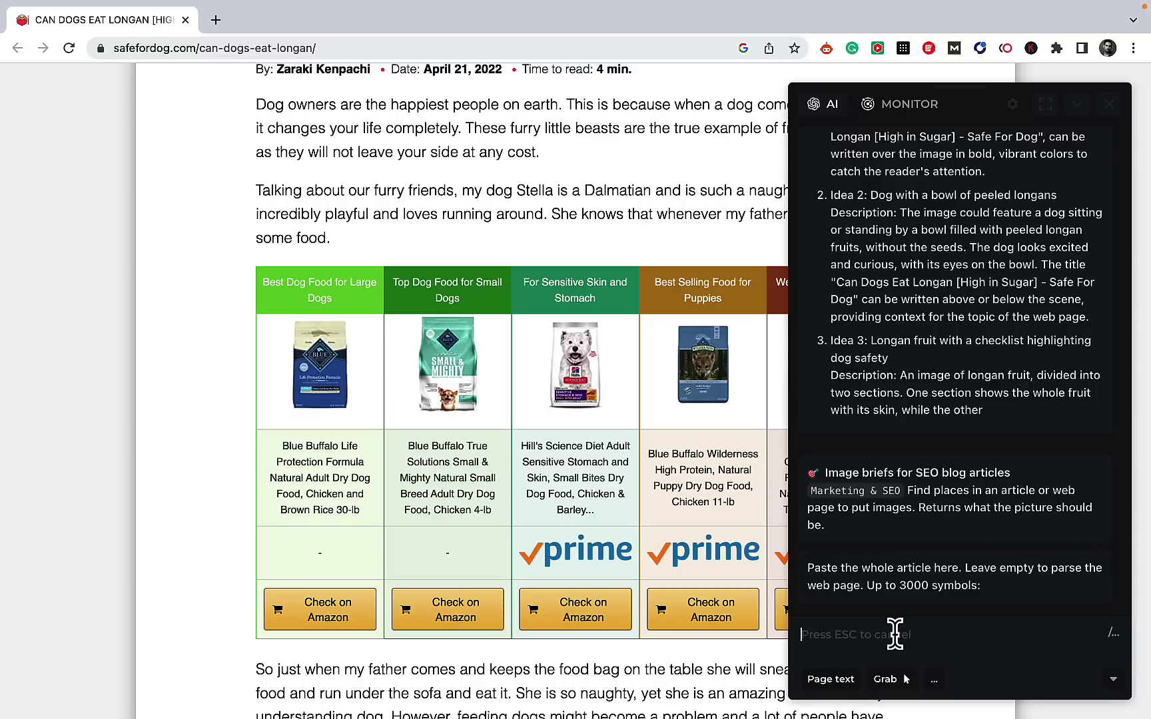
pyautogui.press('Return')
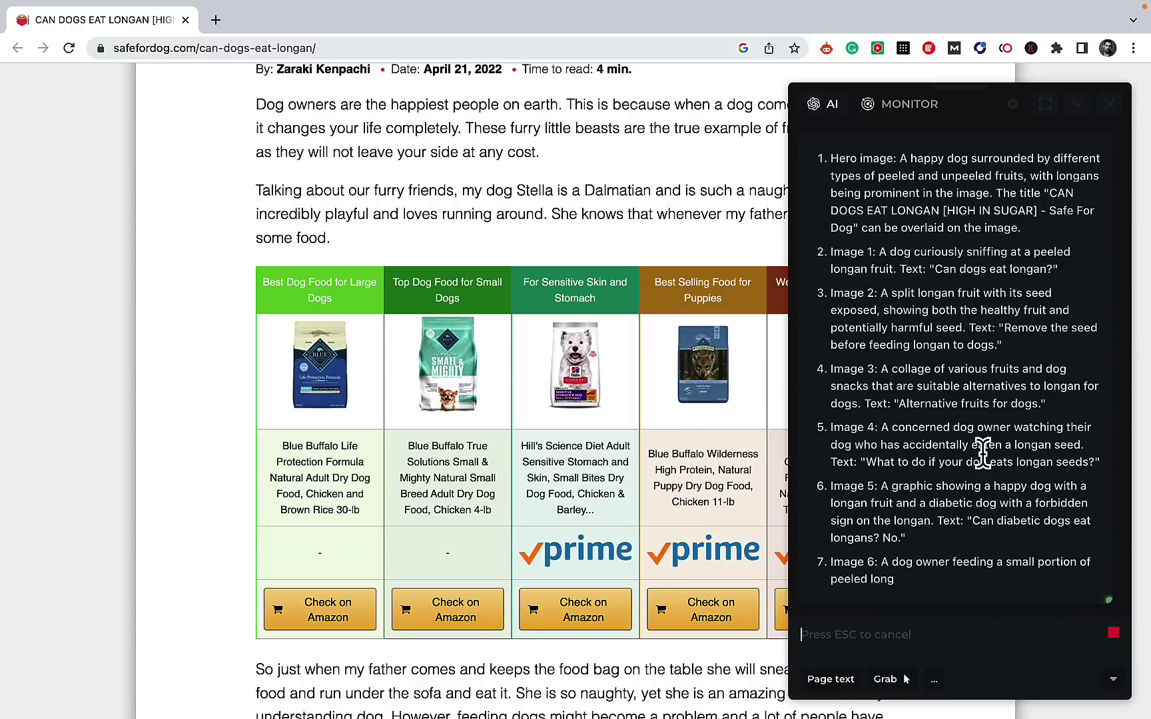
# Step: Copy the Image 1 brief "A dog curiously sniffing at a peeled longan fruit" and generate images from it in Microsoft Edge's Bing Image Creator
pyautogui.moveTo(899, 403); pyautogui.dragTo(1064, 402)
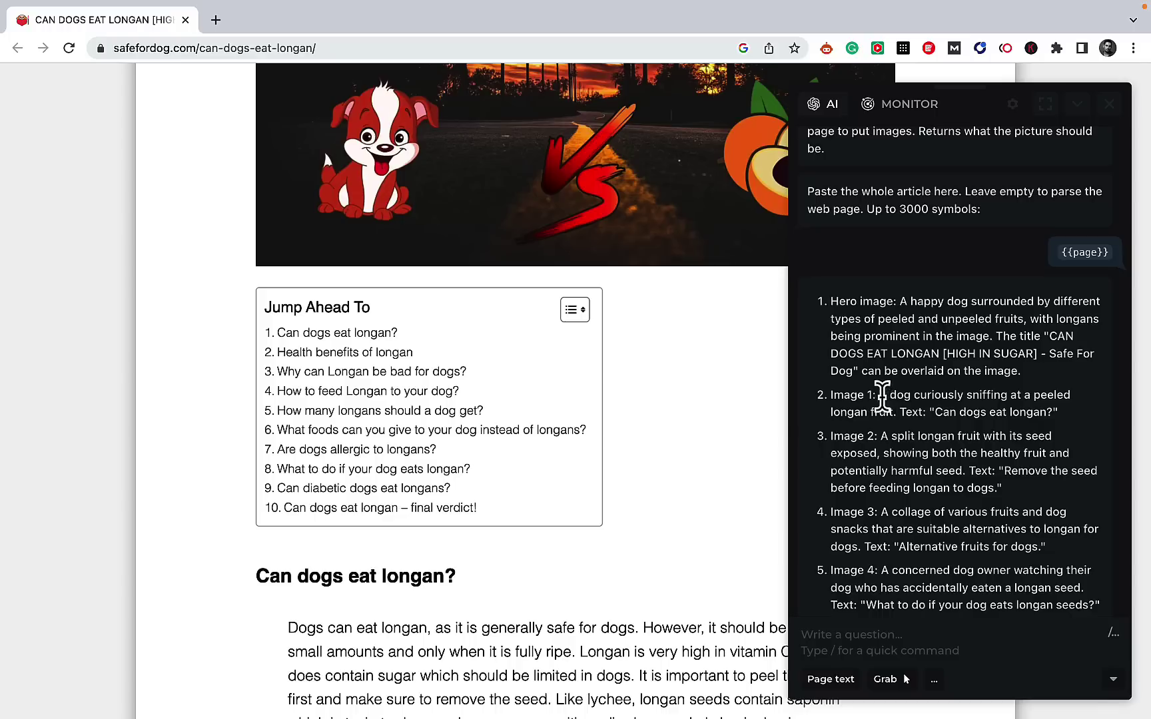
pyautogui.scroll(-10, 876, 393)
pyautogui.moveTo(877, 395)
pyautogui.mouseDown()
pyautogui.moveTo(905, 405)
pyautogui.moveTo(893, 406)
pyautogui.mouseUp()
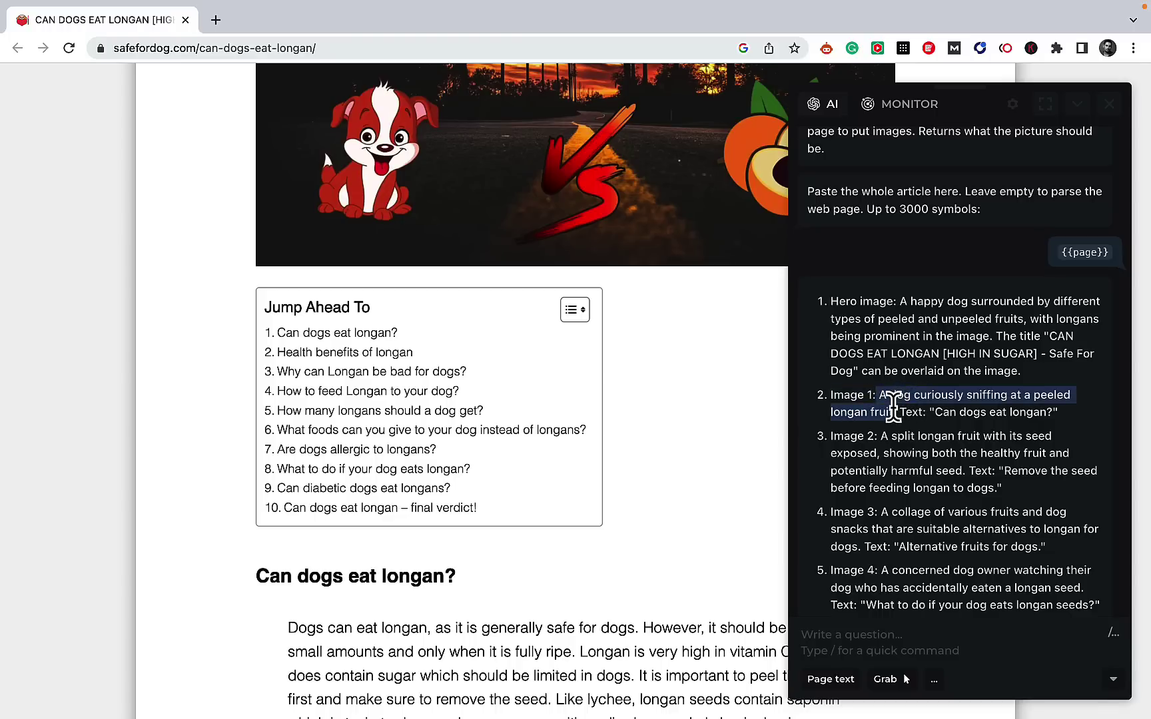
pyautogui.click(989, 680)
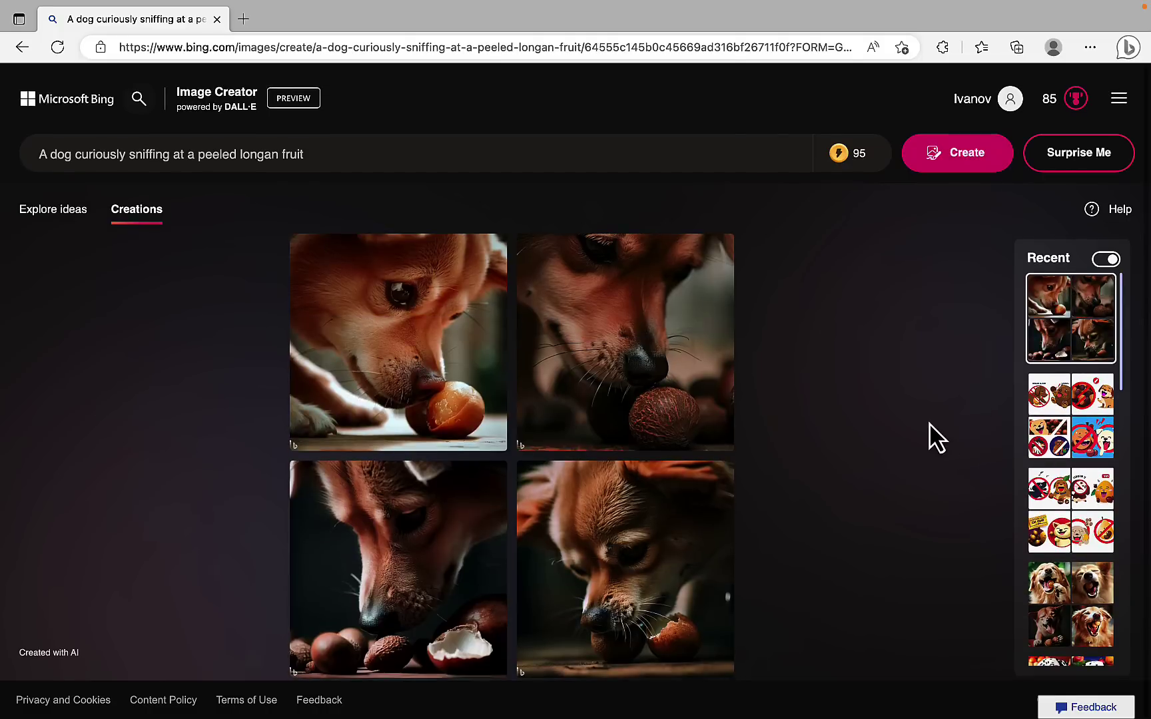
# Step: View all four images of the dog sniffing the longan fruit at full size, then close the image viewer
pyautogui.click(455, 363)
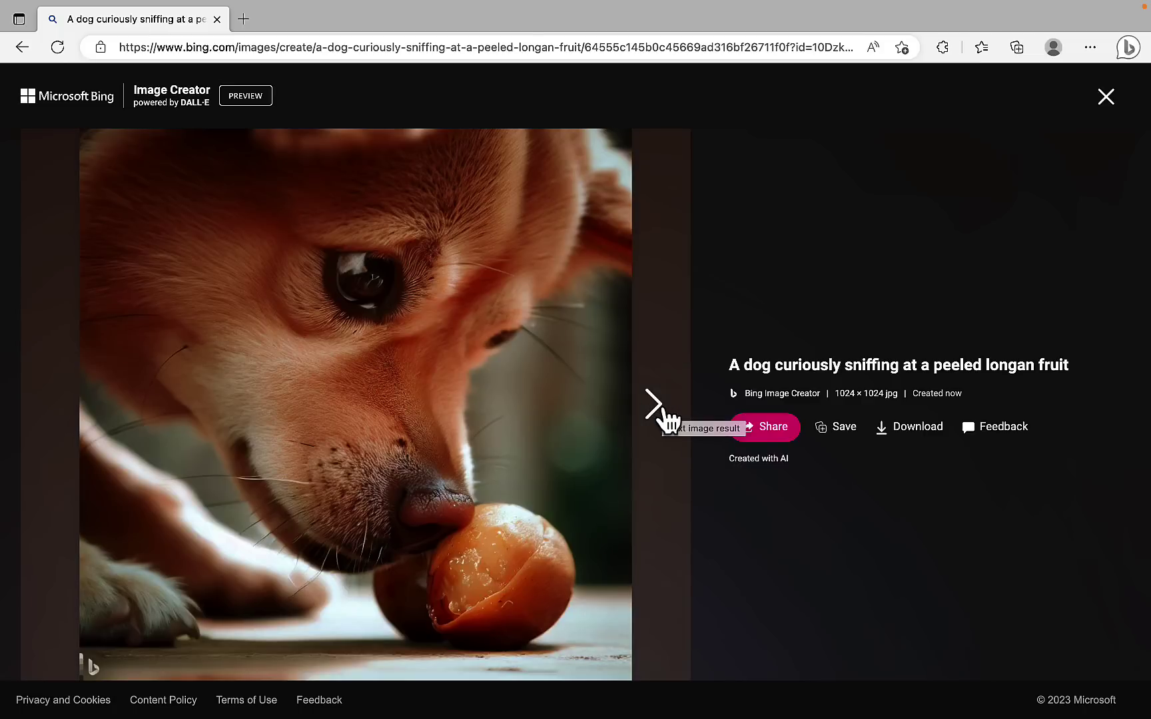
pyautogui.click(654, 404)
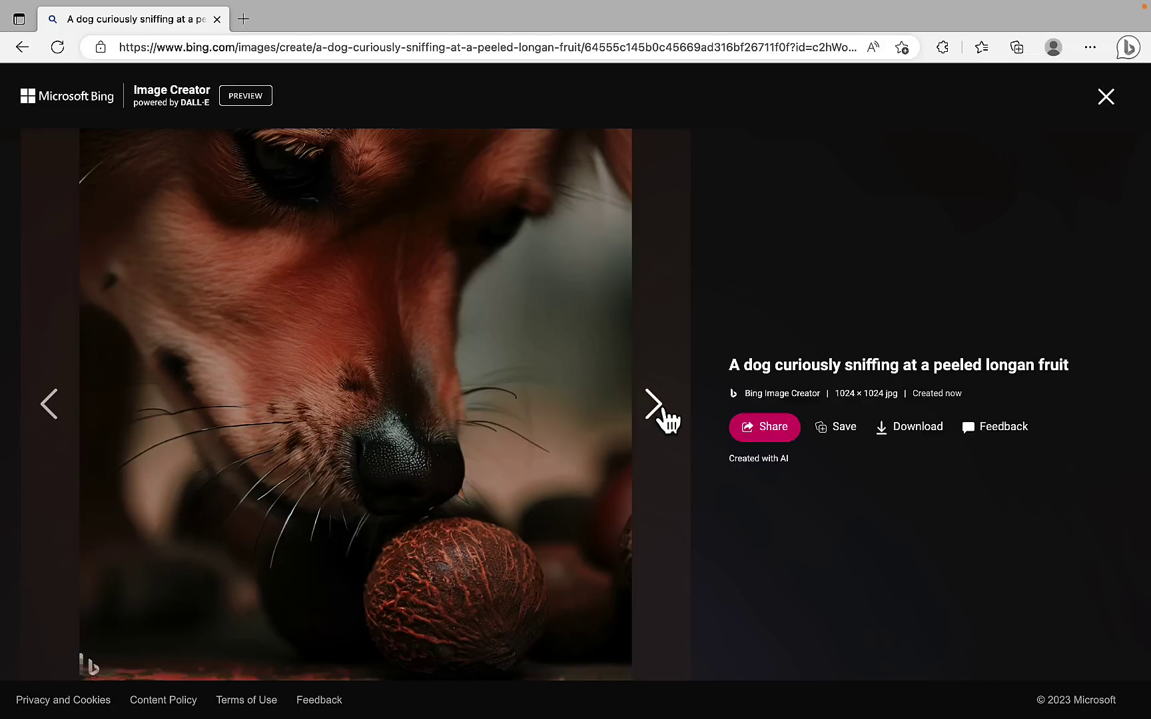
pyautogui.click(653, 405)
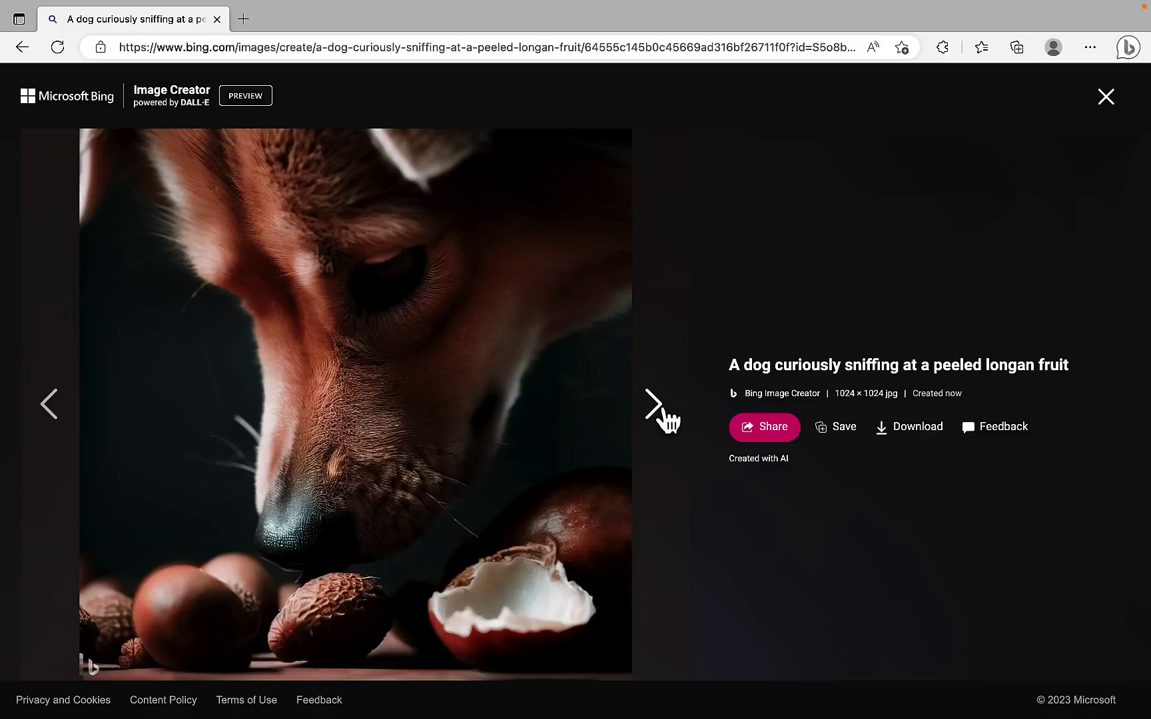
pyautogui.click(663, 412)
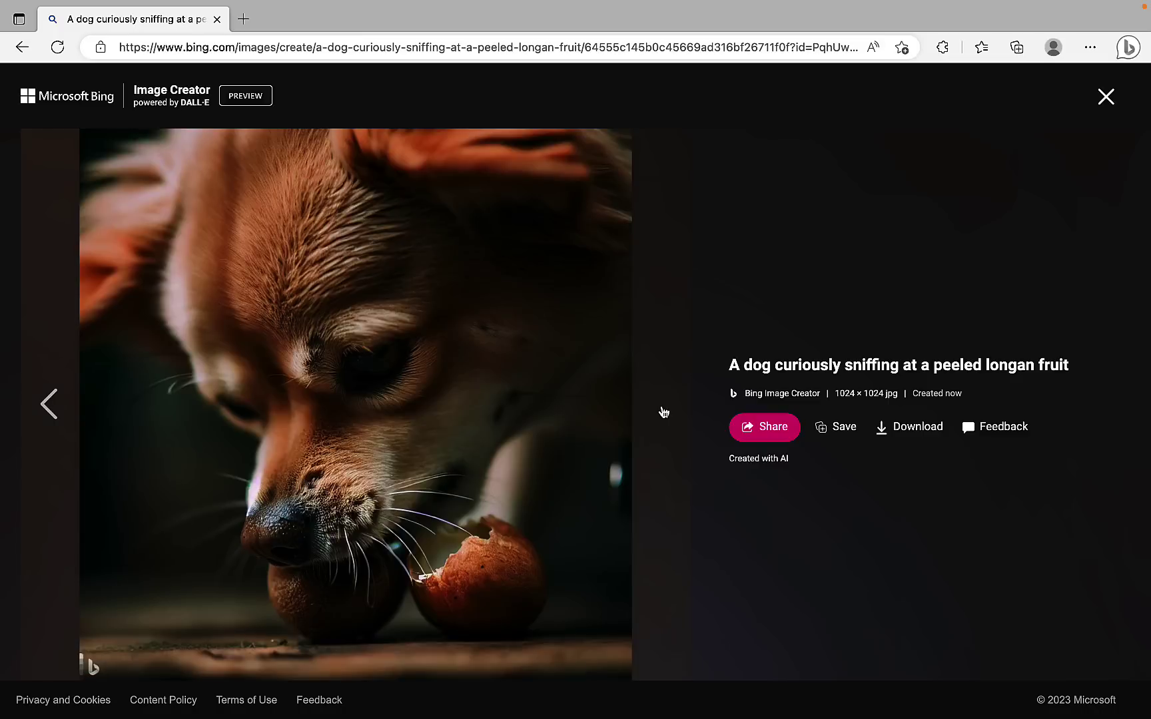
pyautogui.click(1107, 101)
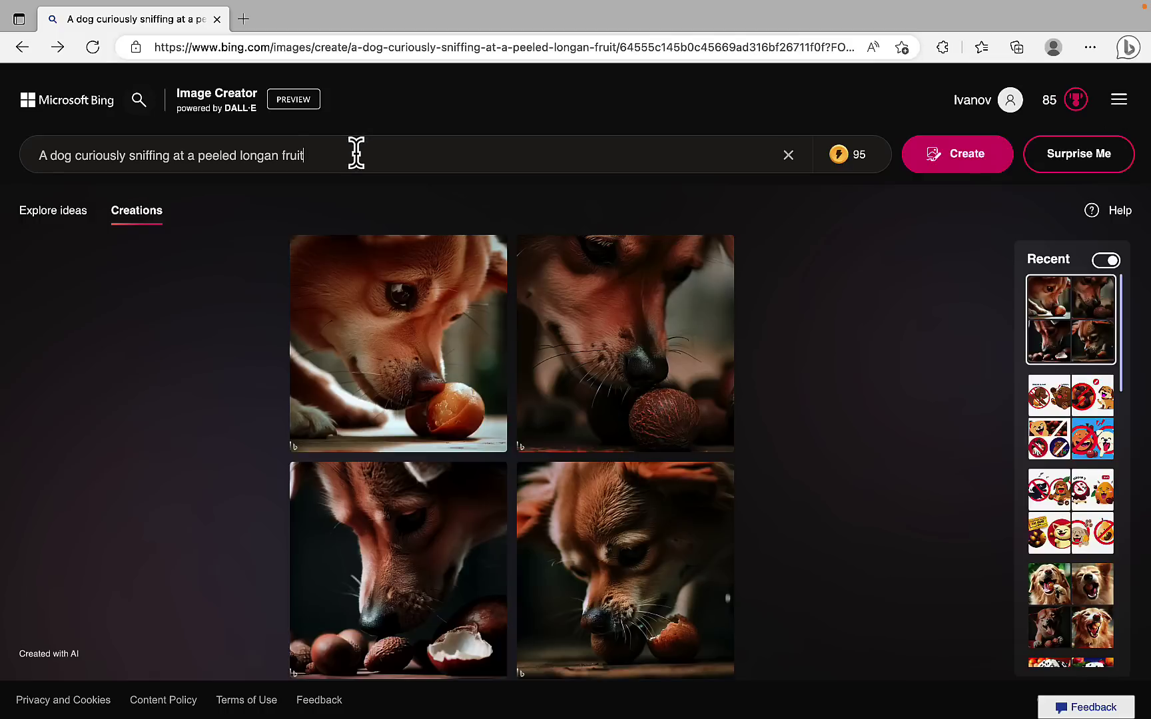
pyautogui.moveTo(355, 152); pyautogui.dragTo(6, 170)
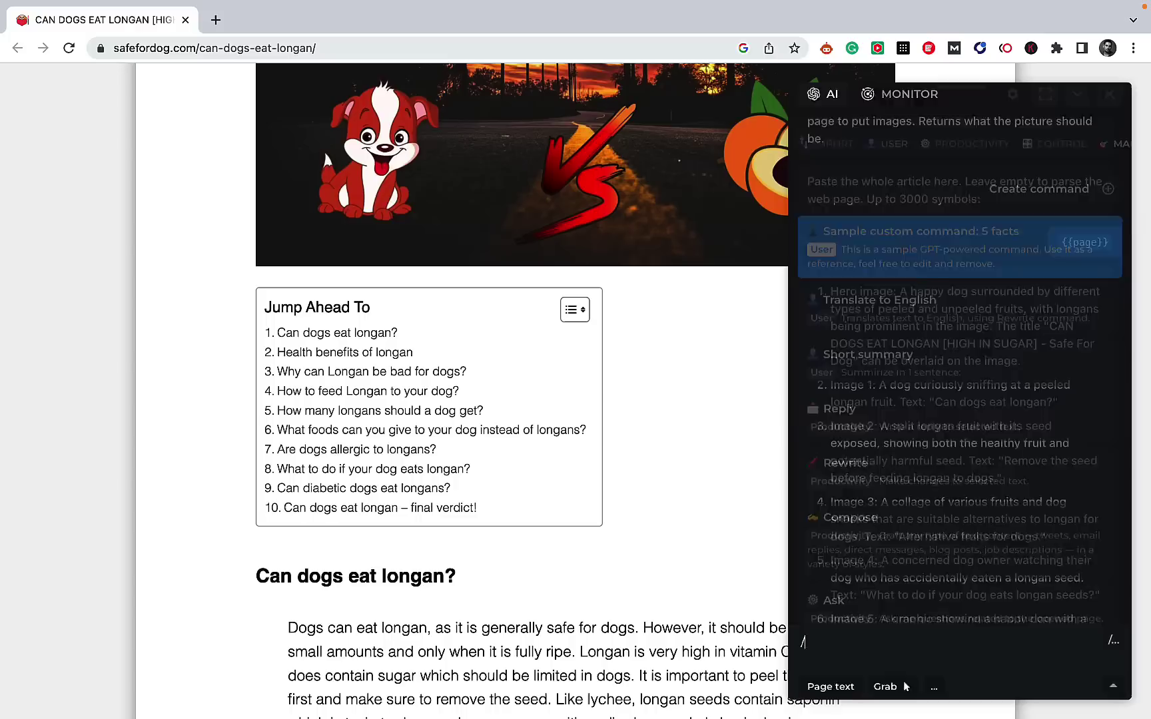
# Step: Switch back to Google Chrome and run HARPA AI's Sequential text improvements command on the page text
pyautogui.write('/seq')
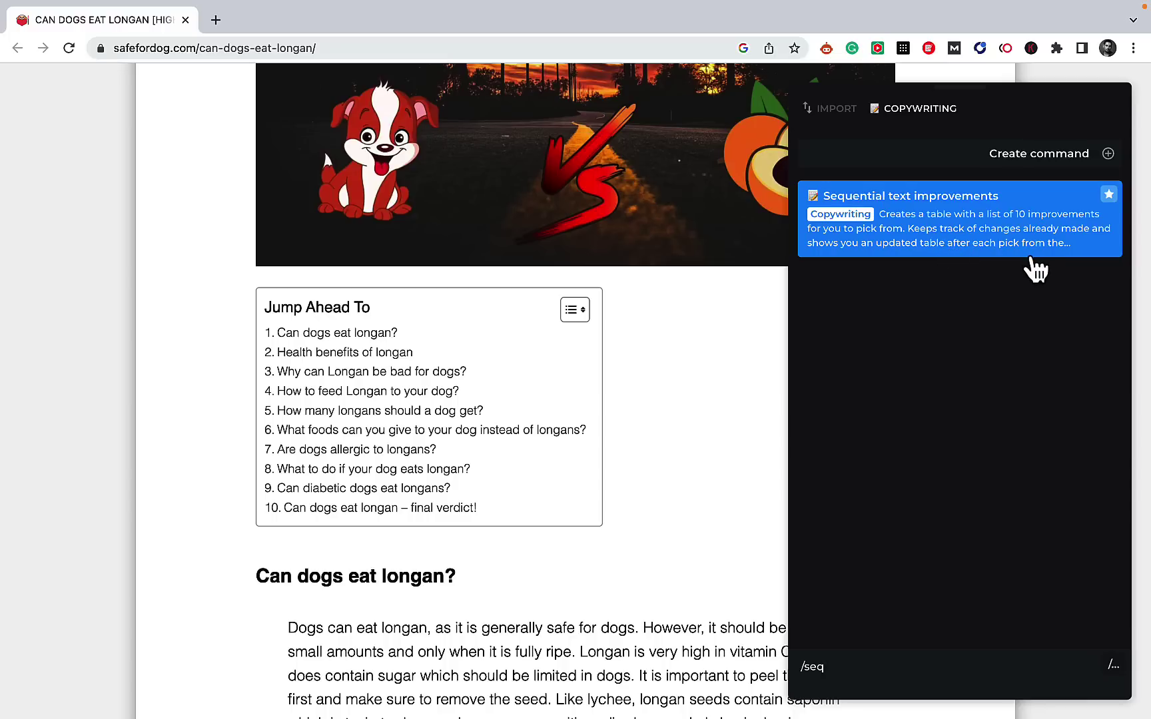
pyautogui.press('Return')
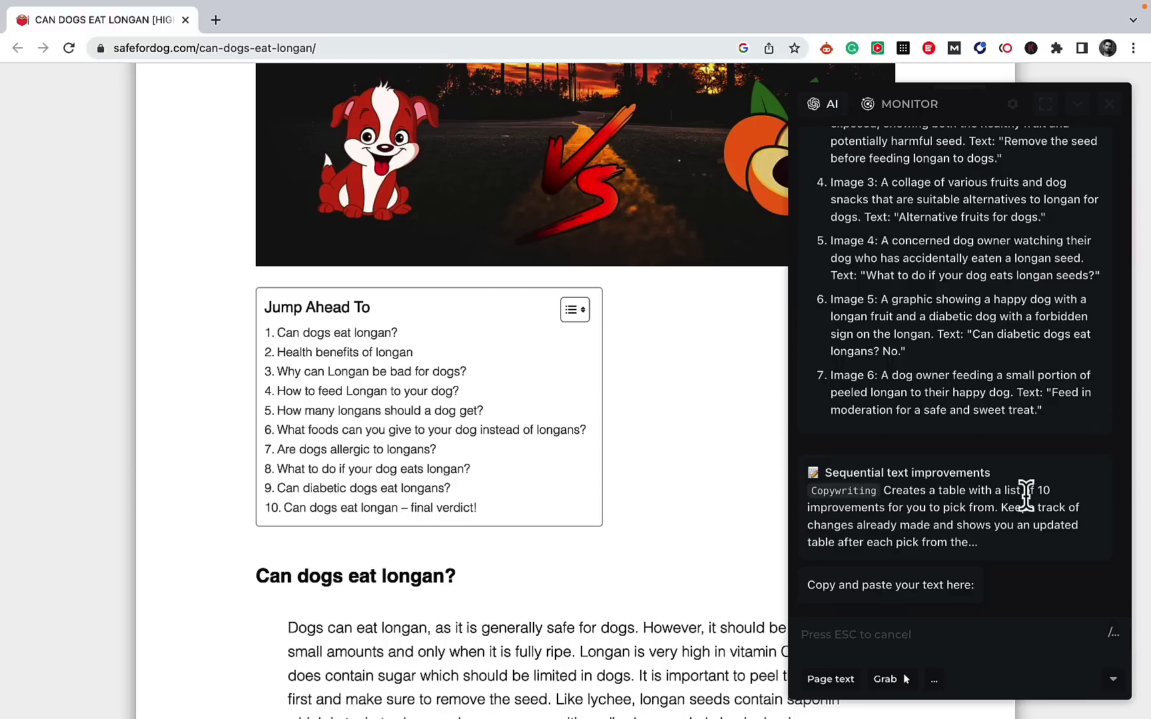
pyautogui.click(829, 679)
pyautogui.press('Return')
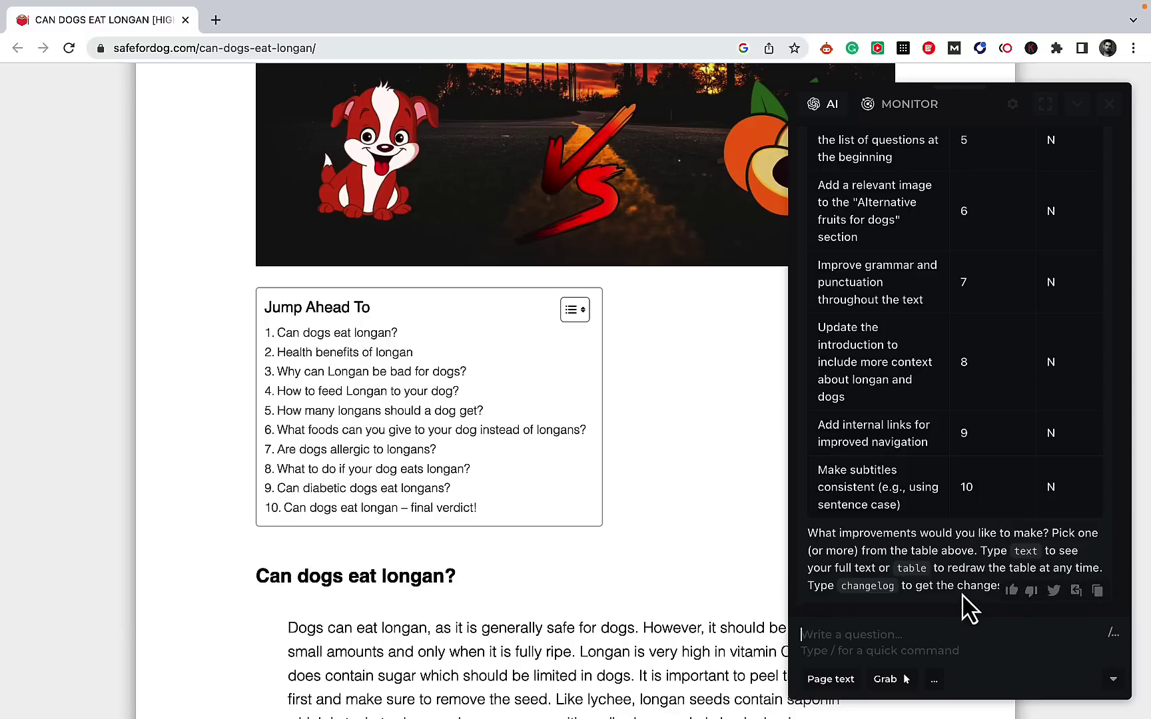
# Step: Review the table of suggested text improvements, from the usage notes through suggestion 10
pyautogui.scroll(10, 969, 603)
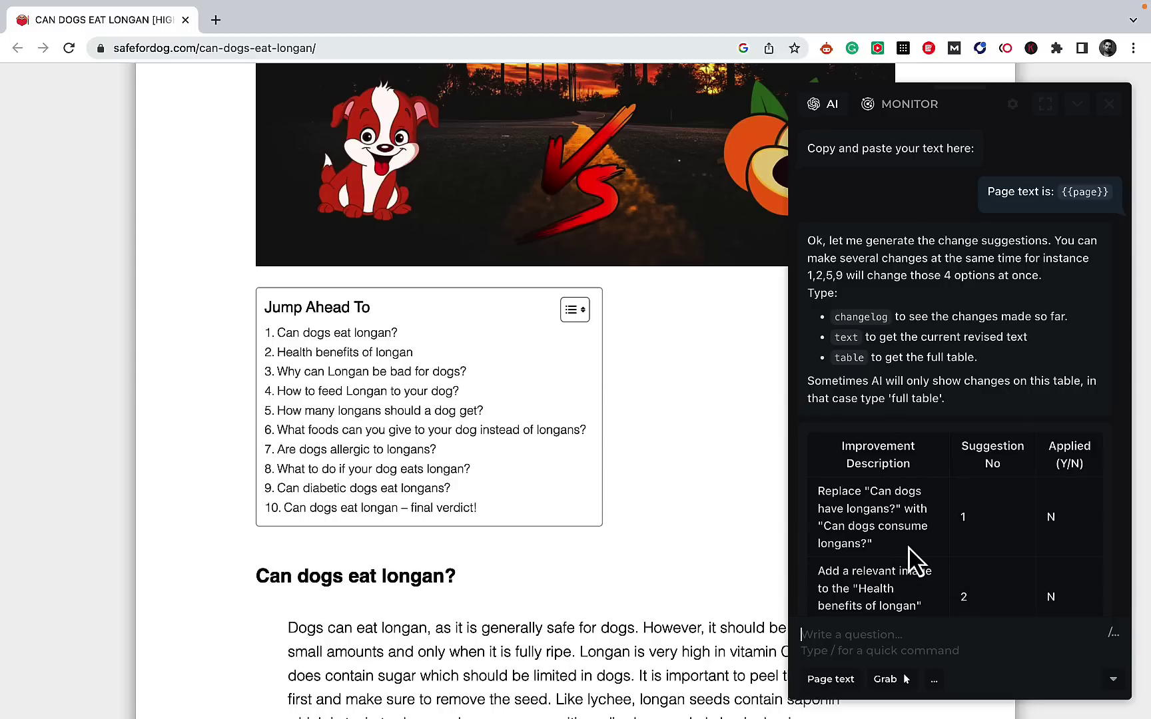
pyautogui.scroll(-1, 983, 565)
pyautogui.scroll(-3, 983, 564)
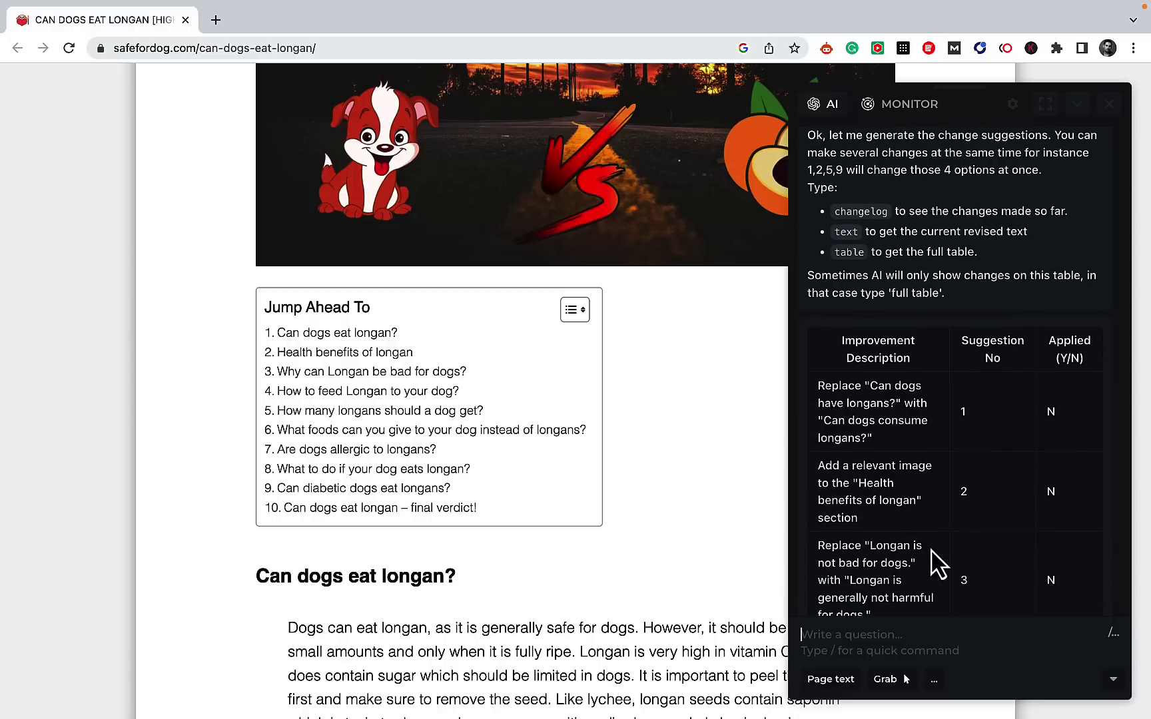
pyautogui.scroll(-5, 931, 551)
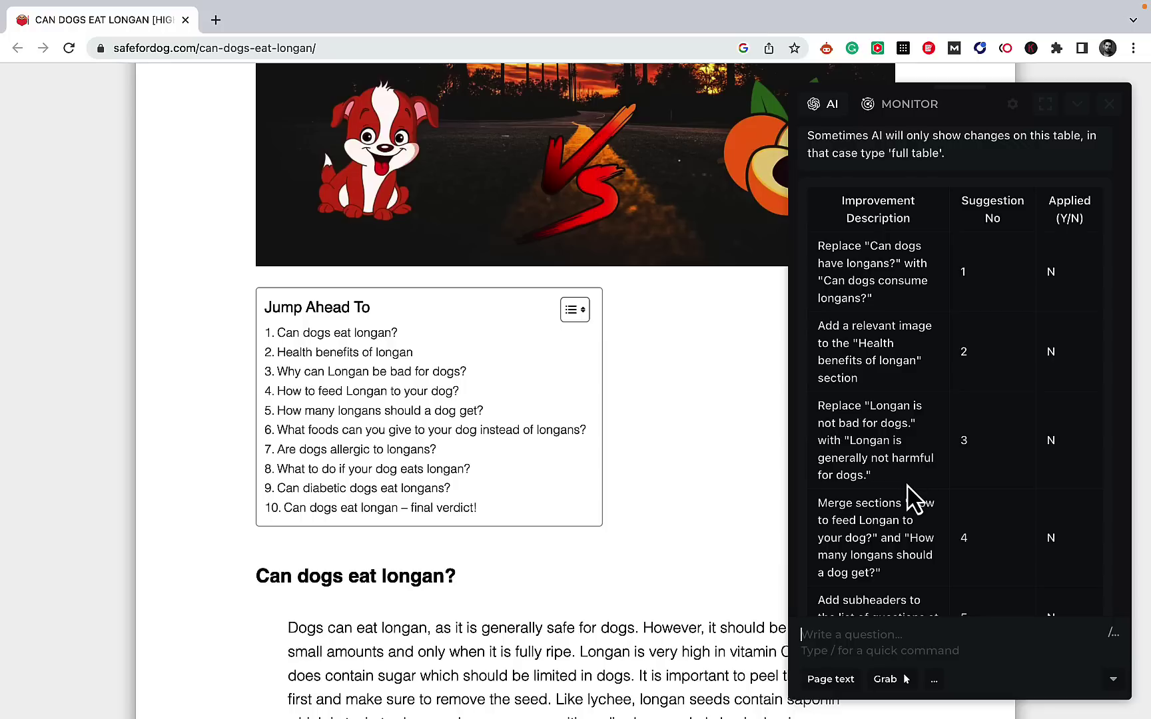
pyautogui.scroll(-4, 919, 497)
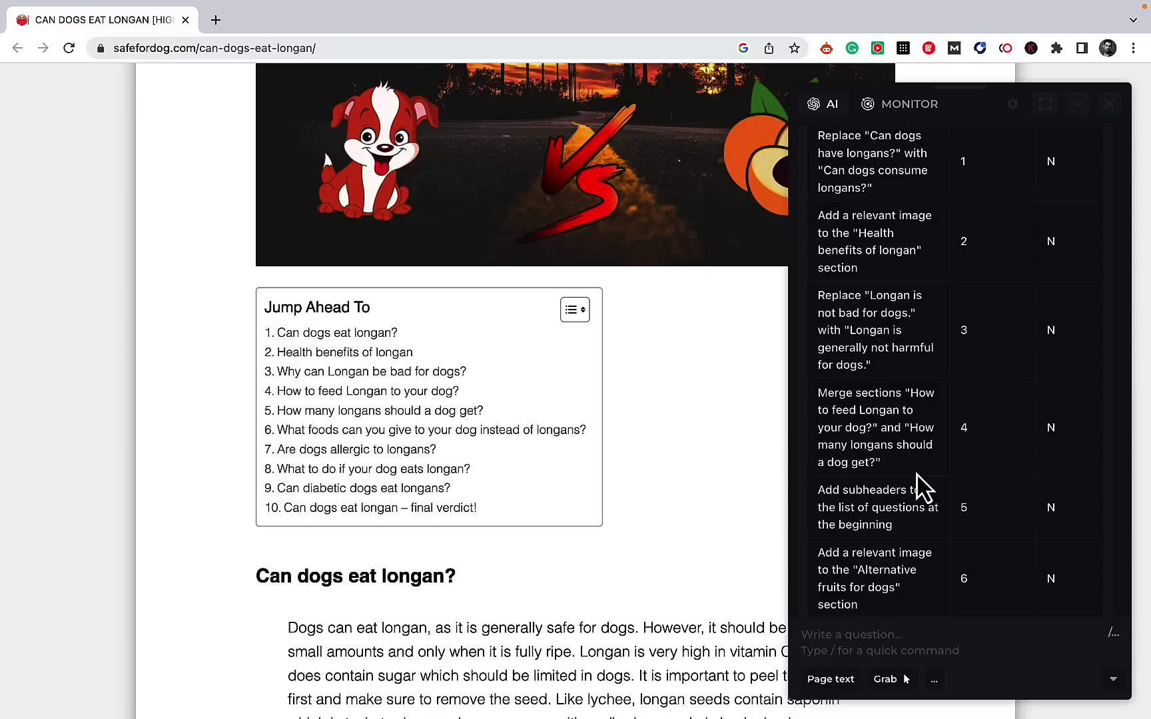
pyautogui.scroll(-3, 919, 486)
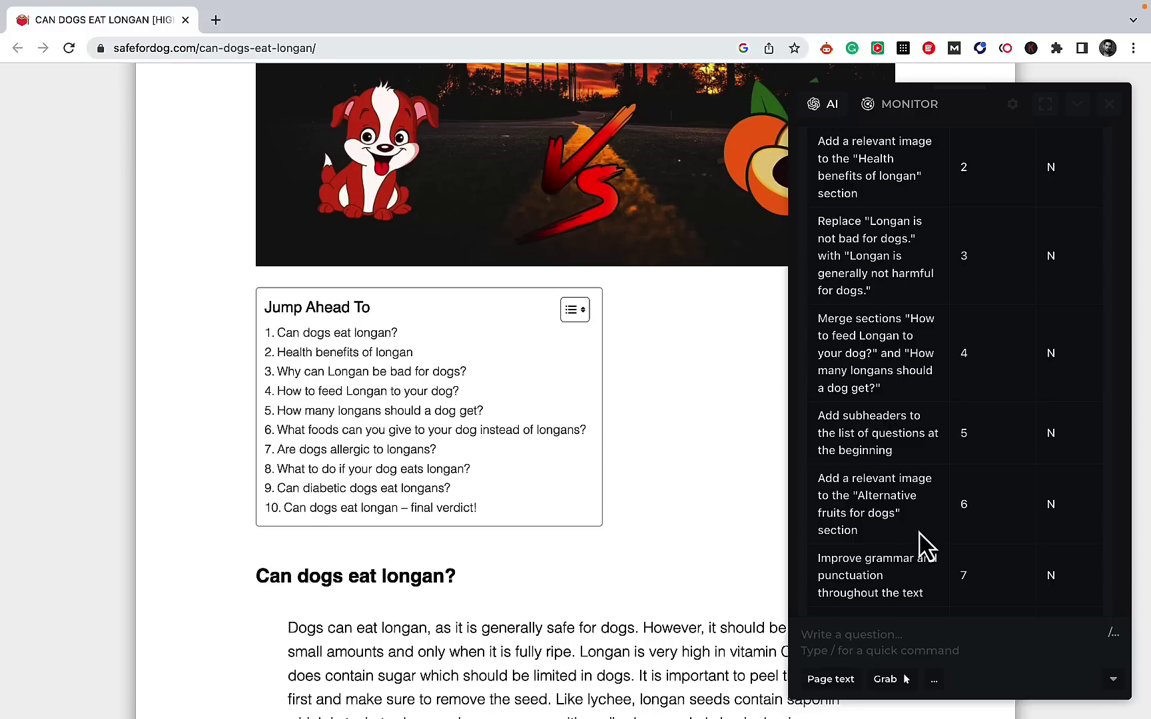
pyautogui.scroll(-3, 923, 537)
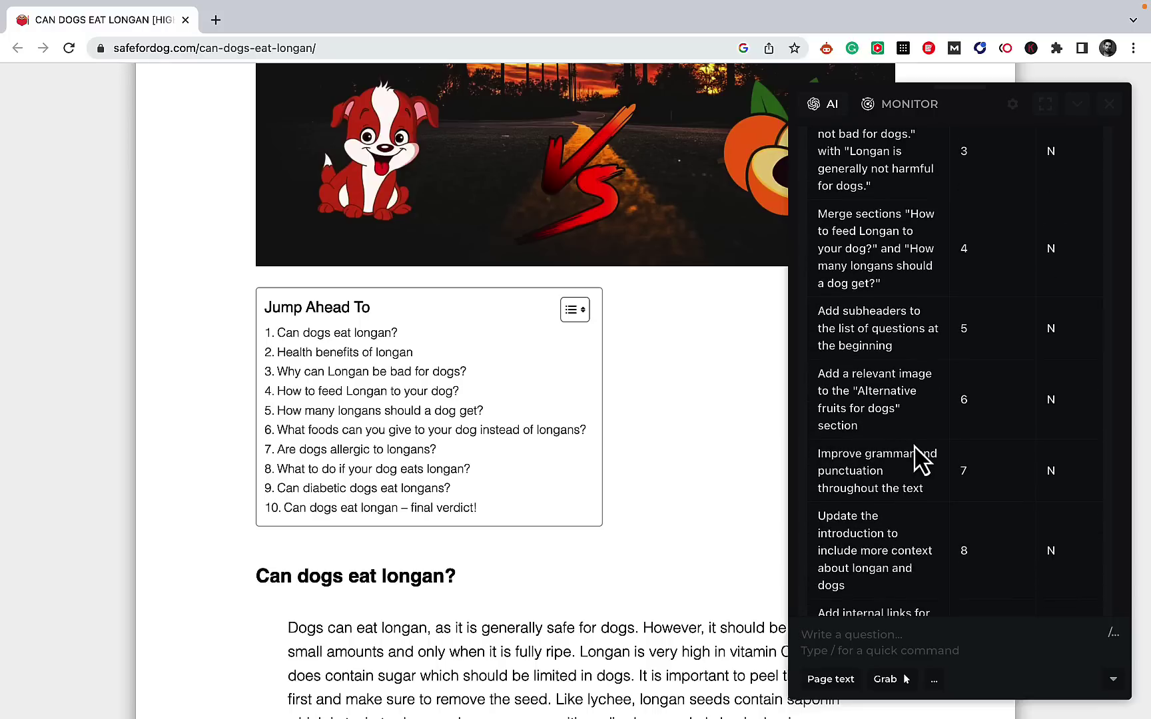
pyautogui.scroll(-1, 900, 425)
pyautogui.scroll(-3, 900, 430)
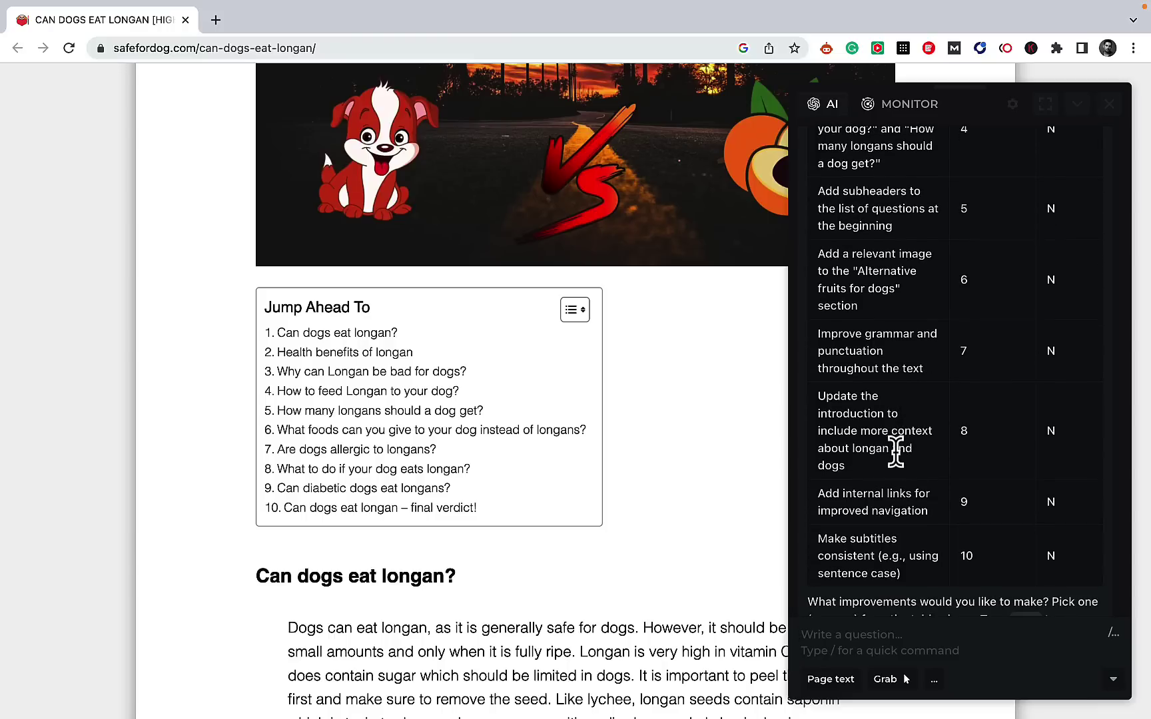
pyautogui.scroll(-2, 894, 440)
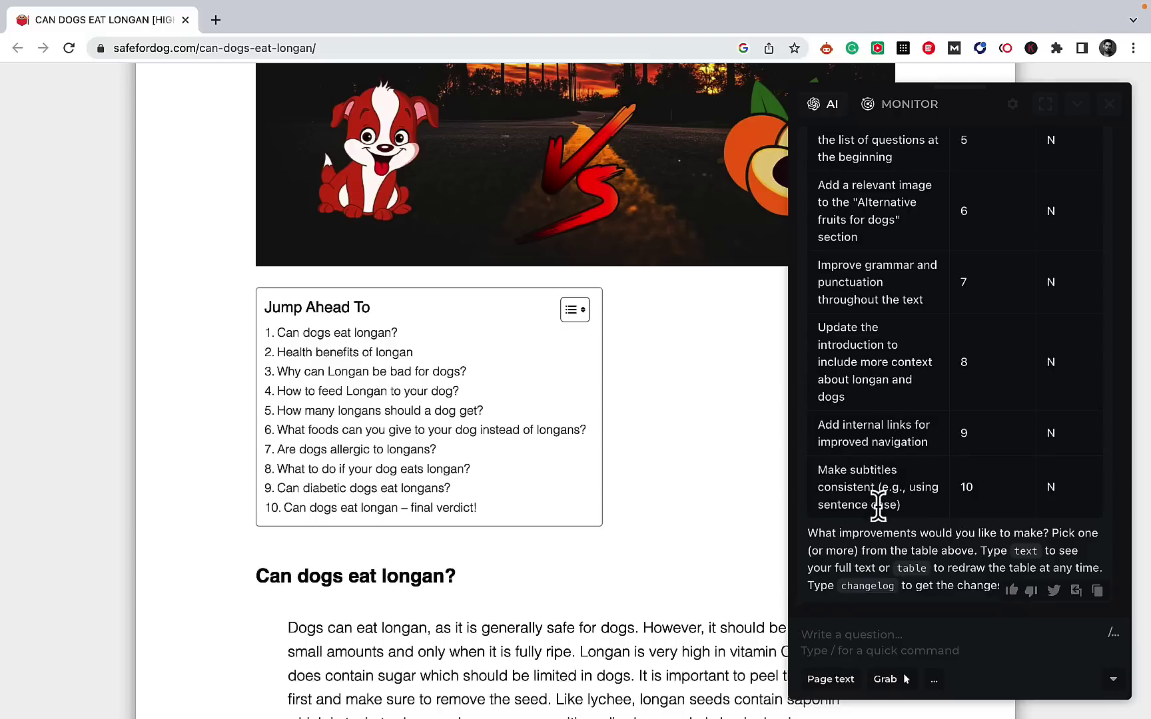
# Step: Find the Quiz writer command with the search word "quiz" and run it with the page text as the quiz subject
pyautogui.write('/')
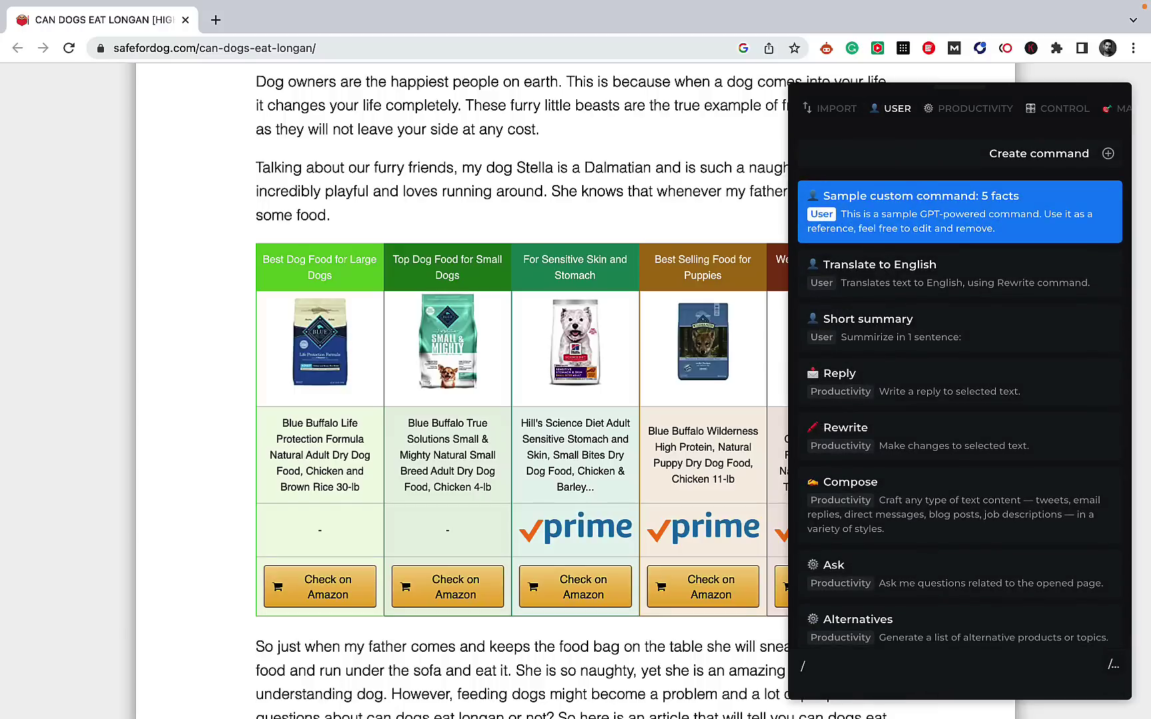
pyautogui.write('quiz')
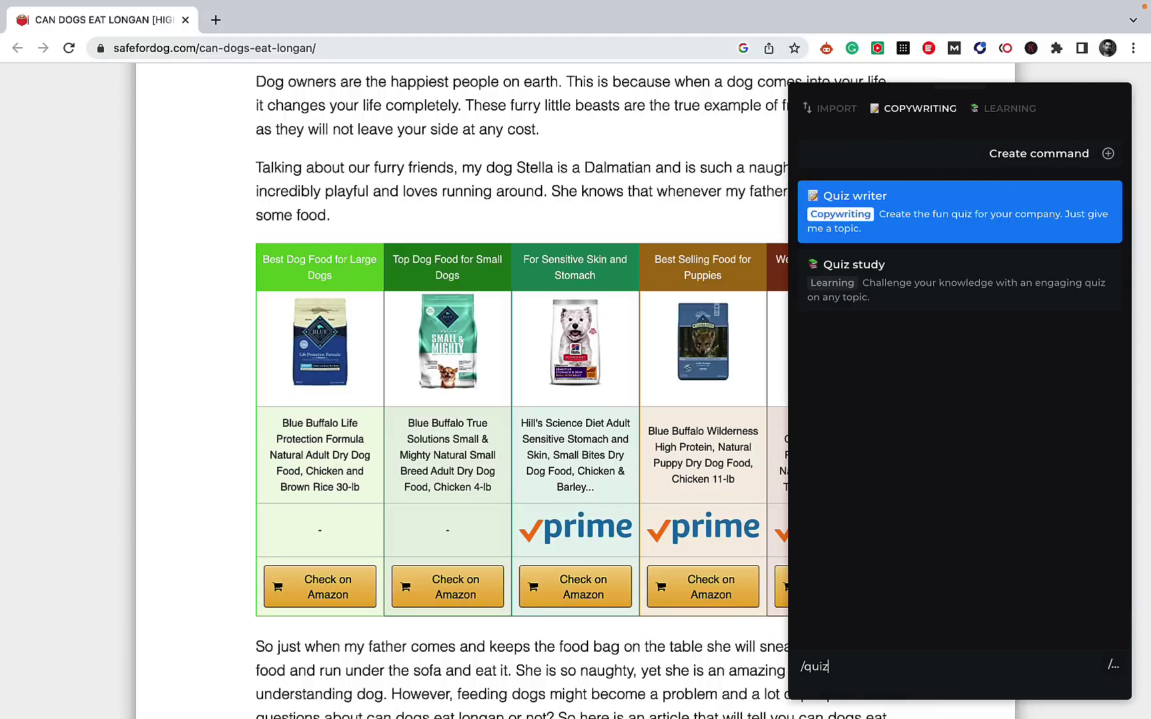
pyautogui.click(924, 229)
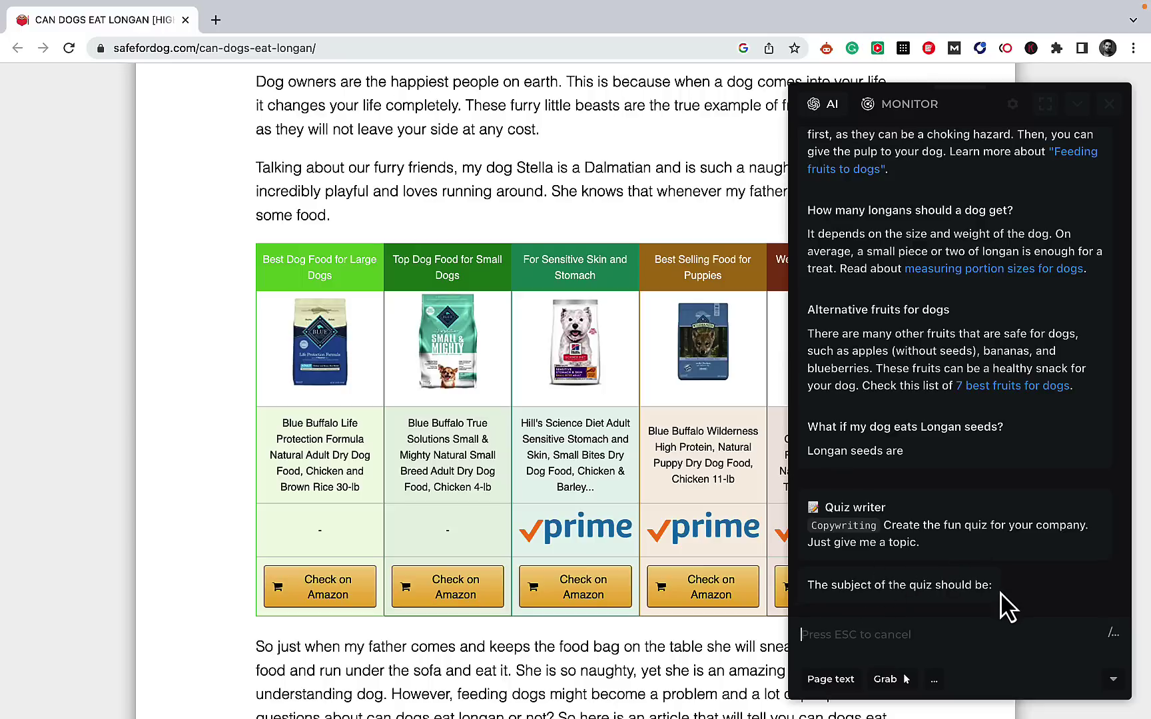
pyautogui.click(826, 680)
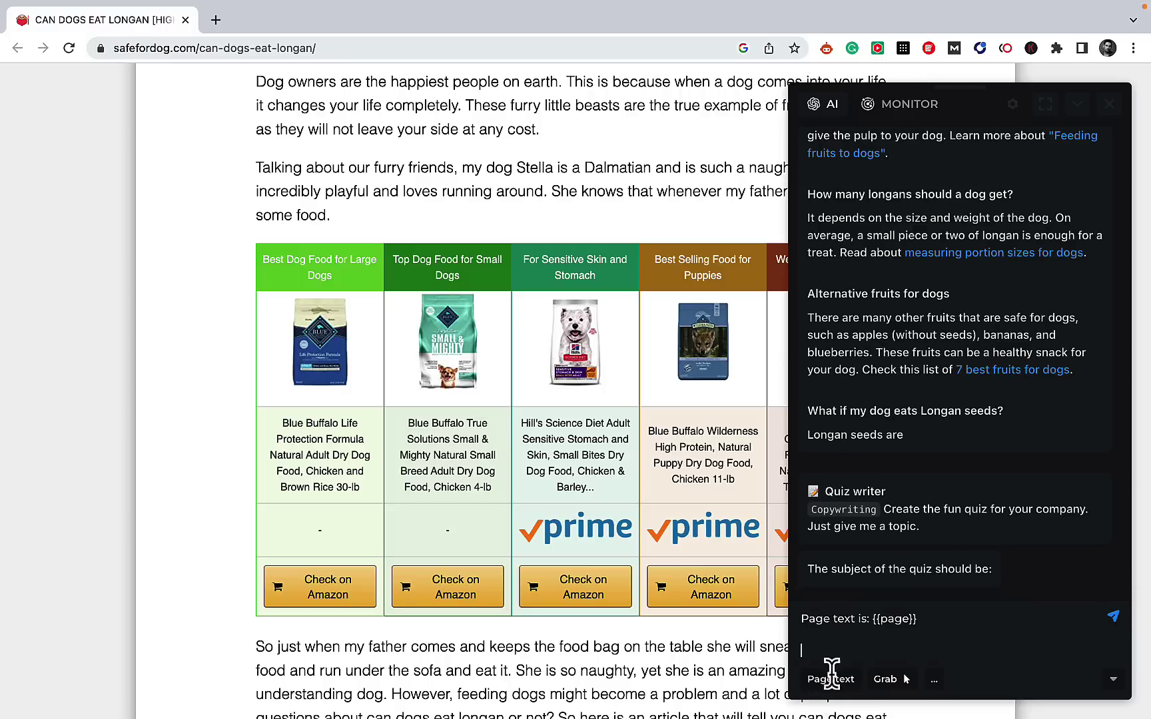
pyautogui.press('Return')
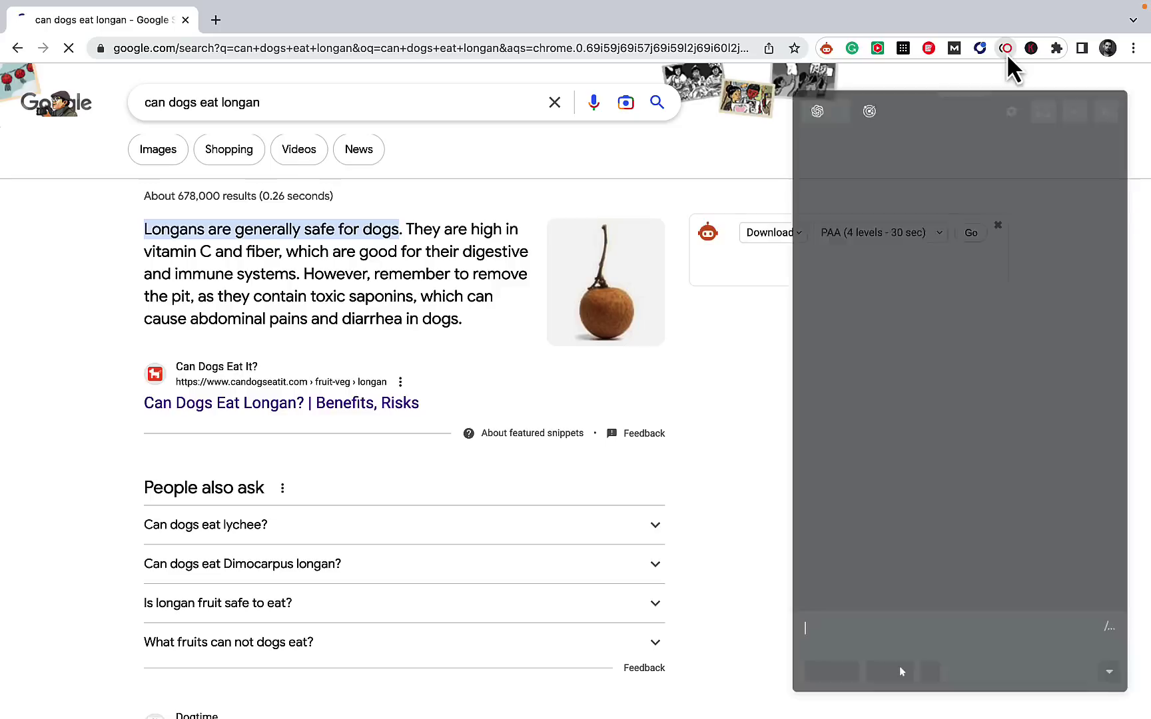
# Step: On the Google results for "can dogs eat longan", search HARPA AI's commands for "outra" and open the Dogtime article in a new tab
pyautogui.click(842, 641)
pyautogui.write('/out')
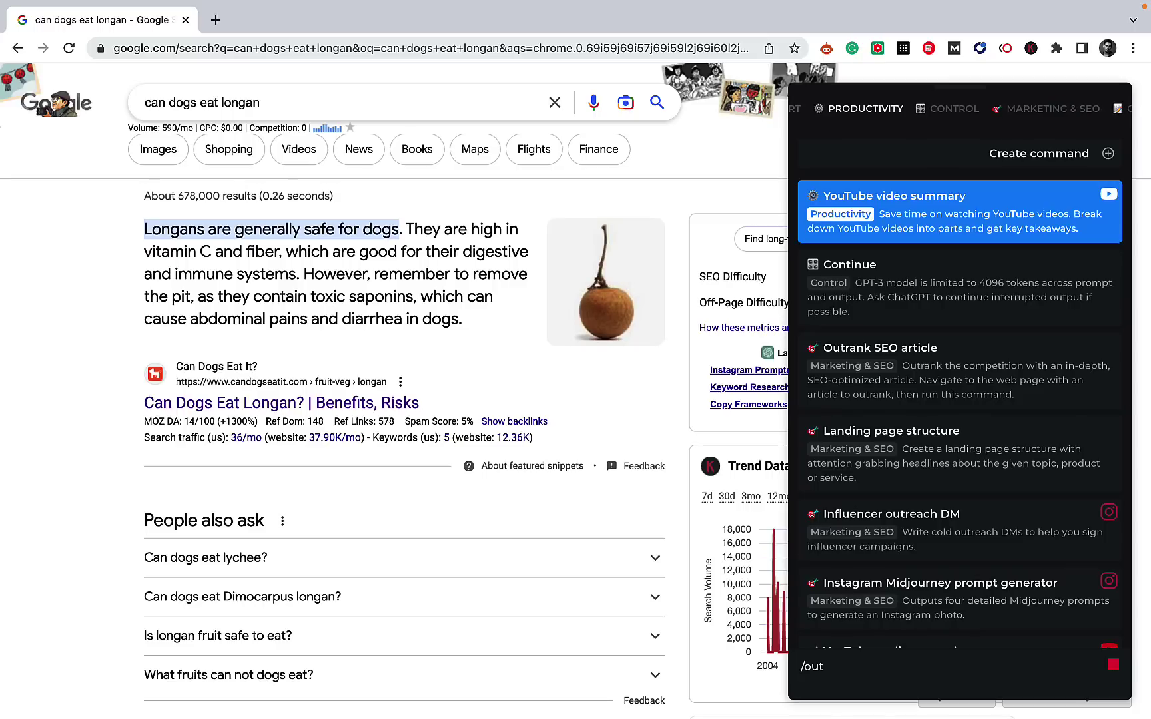
pyautogui.write('ra')
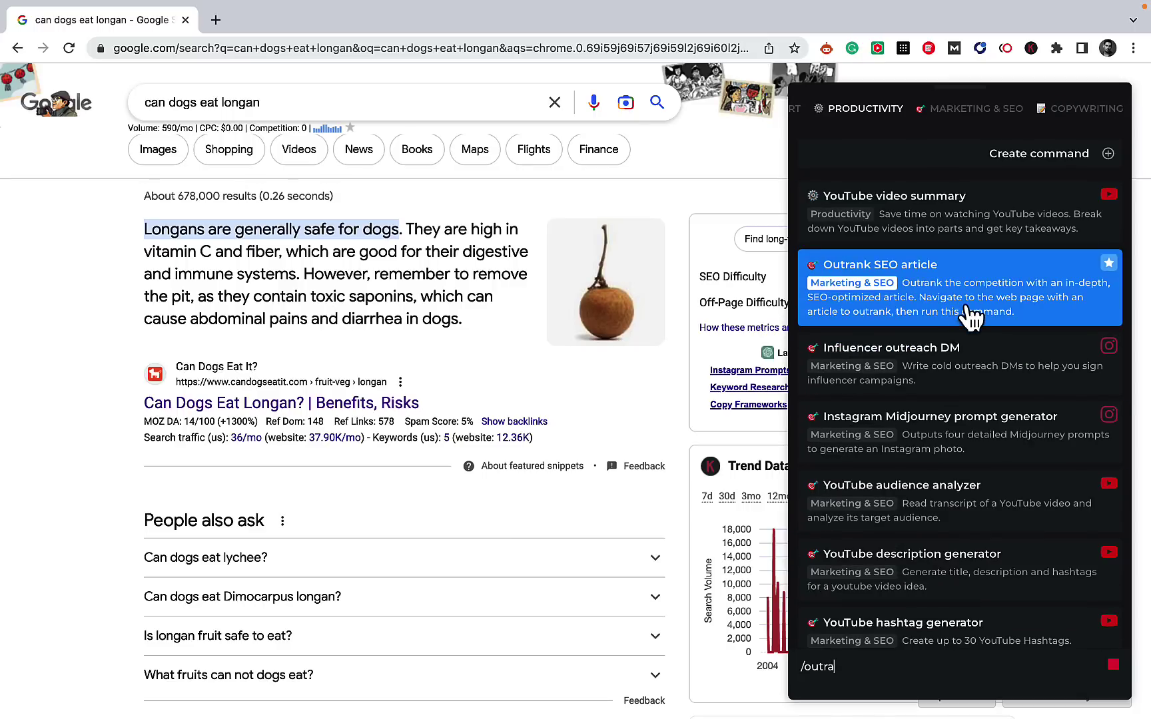
pyautogui.scroll(-5, 323, 423)
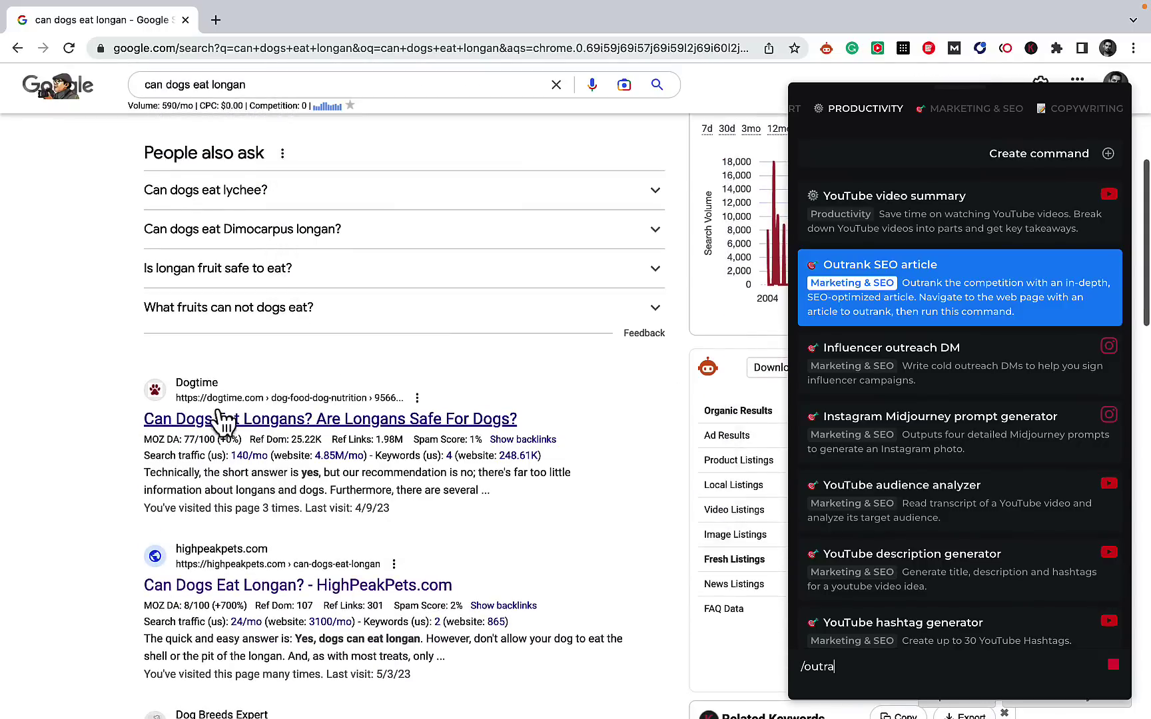
# Step: Run the Outrank SEO article command on the Dogtime article with an empty product description, stop the generation and close the article's tab
pyautogui.click(951, 288)
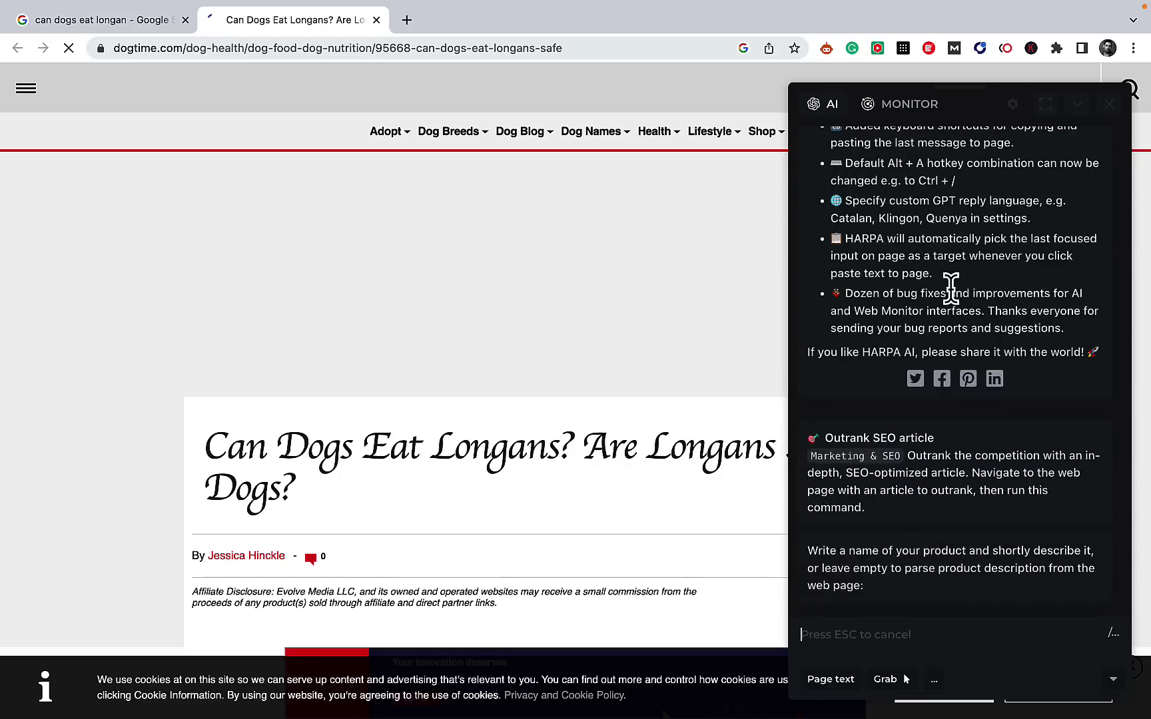
pyautogui.click(855, 629)
pyautogui.press('Return')
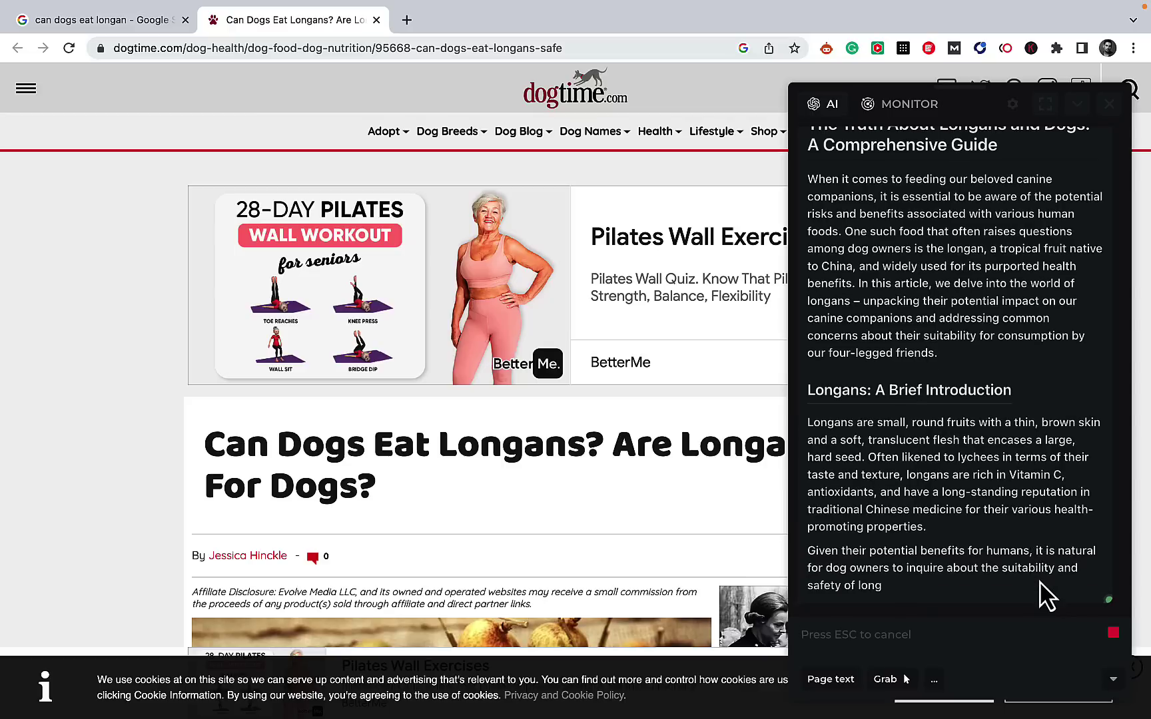
pyautogui.click(1113, 636)
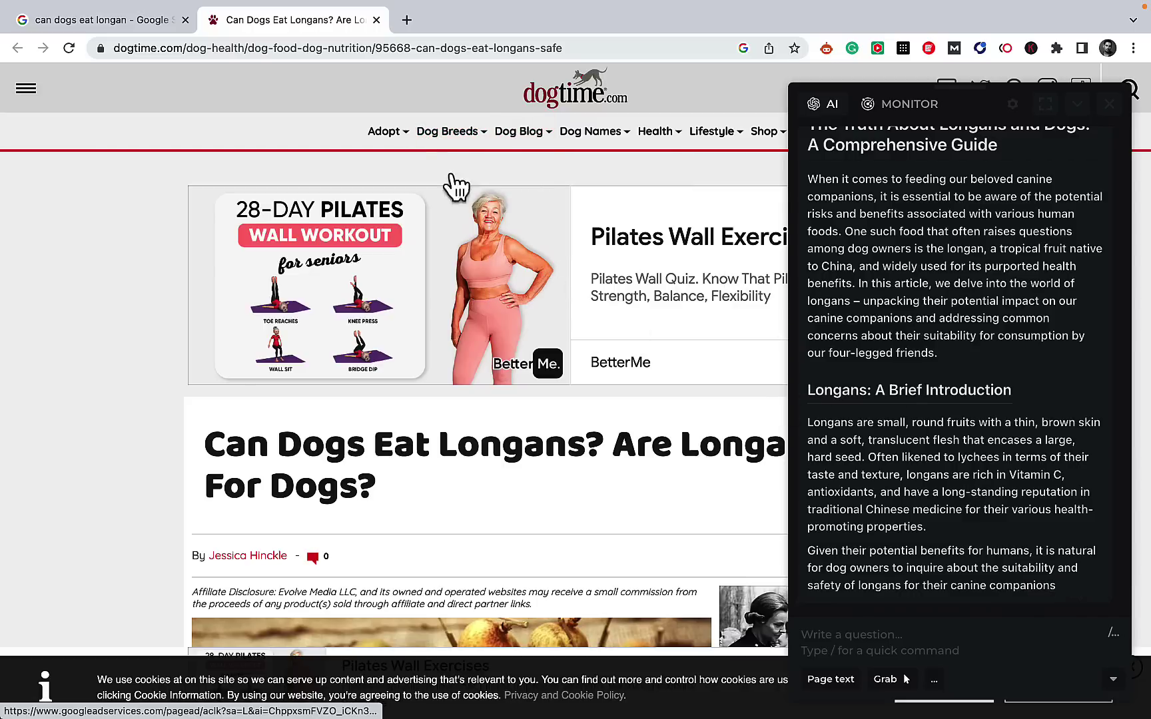
pyautogui.moveTo(404, 135)
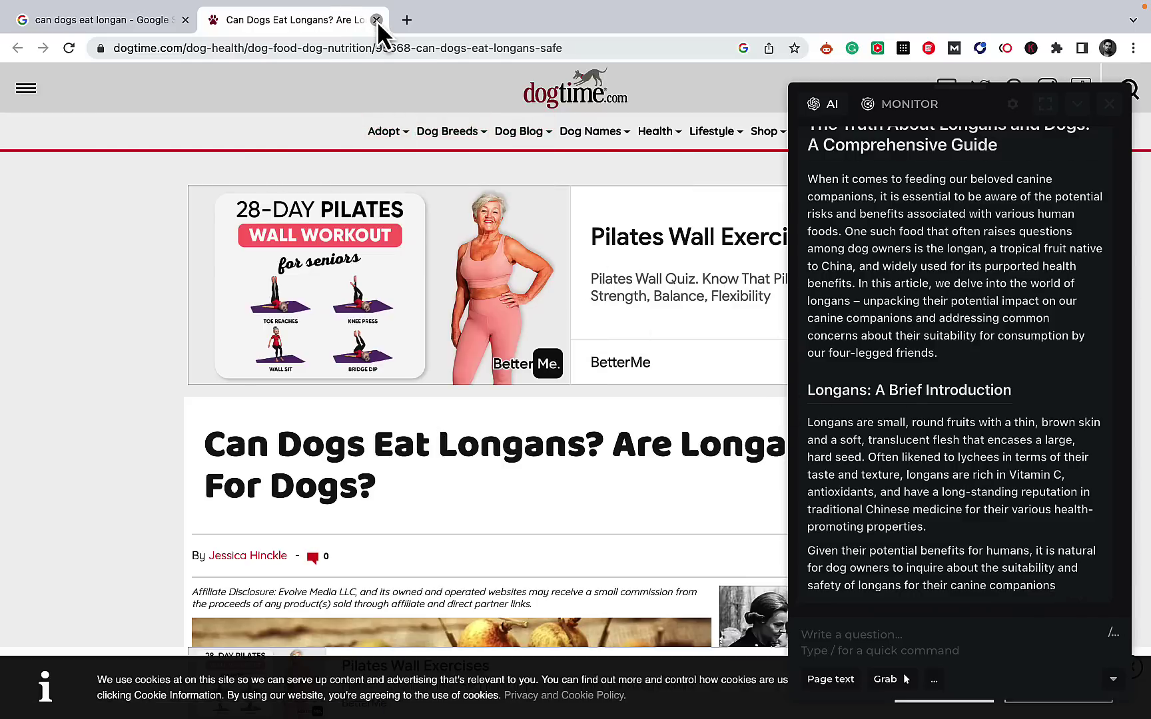
pyautogui.click(377, 21)
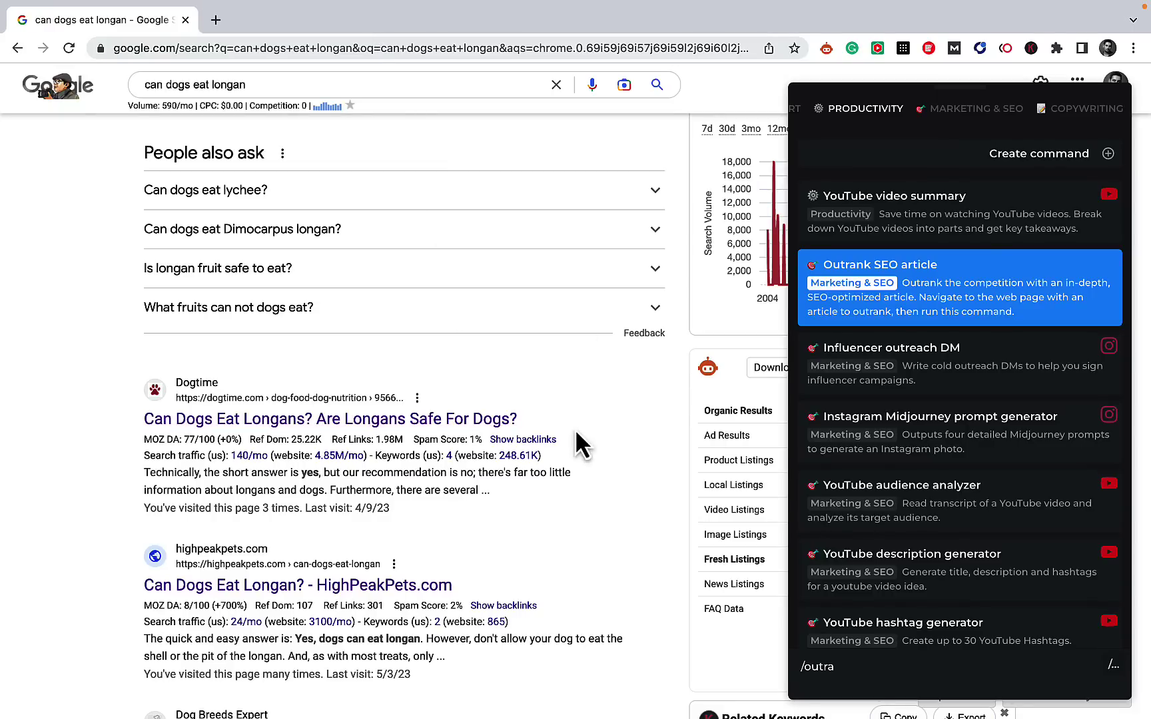
# Step: Open the candogseatit.com and highpeakpets.com longan articles from the Google results in new tabs
pyautogui.scroll(-2, 574, 429)
pyautogui.scroll(3, 575, 428)
pyautogui.scroll(5, 575, 428)
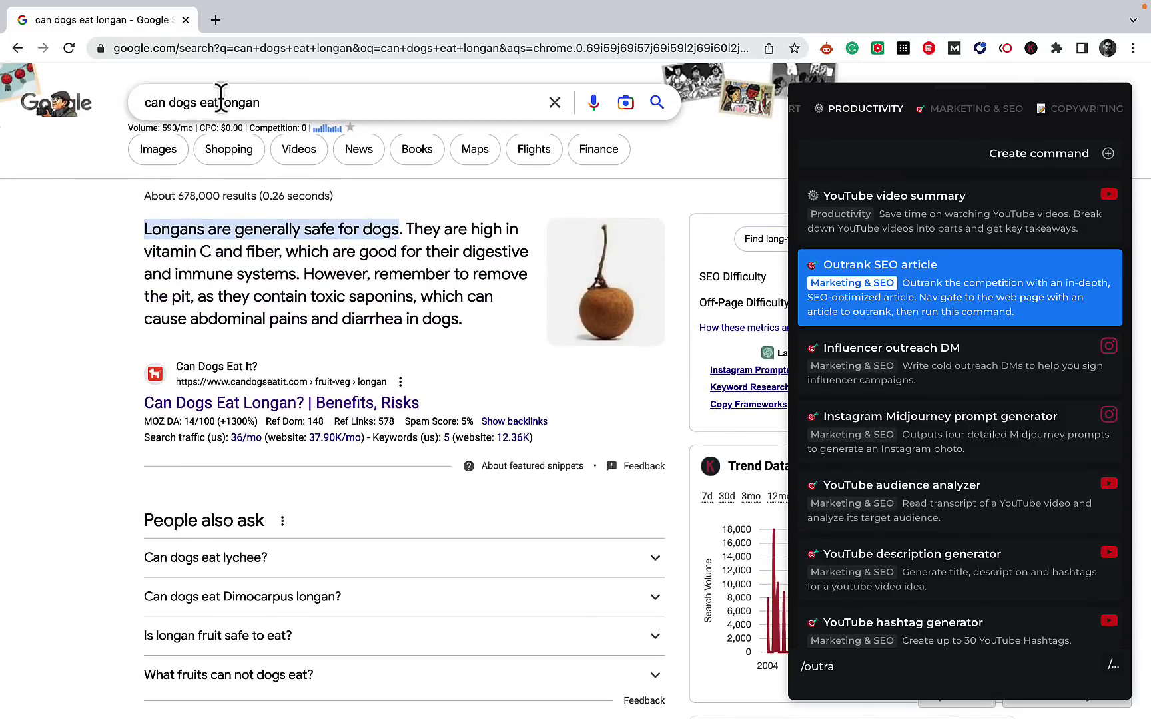
pyautogui.scroll(-3, 413, 449)
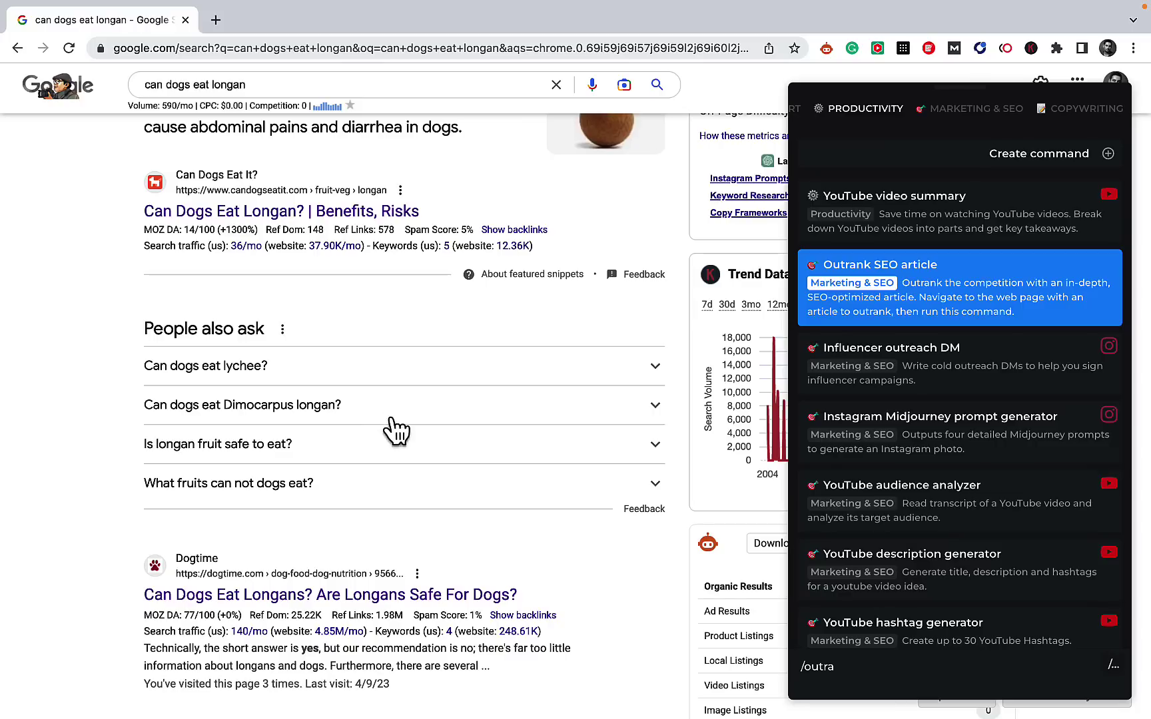
pyautogui.rightClick(266, 213)
pyautogui.click(283, 221)
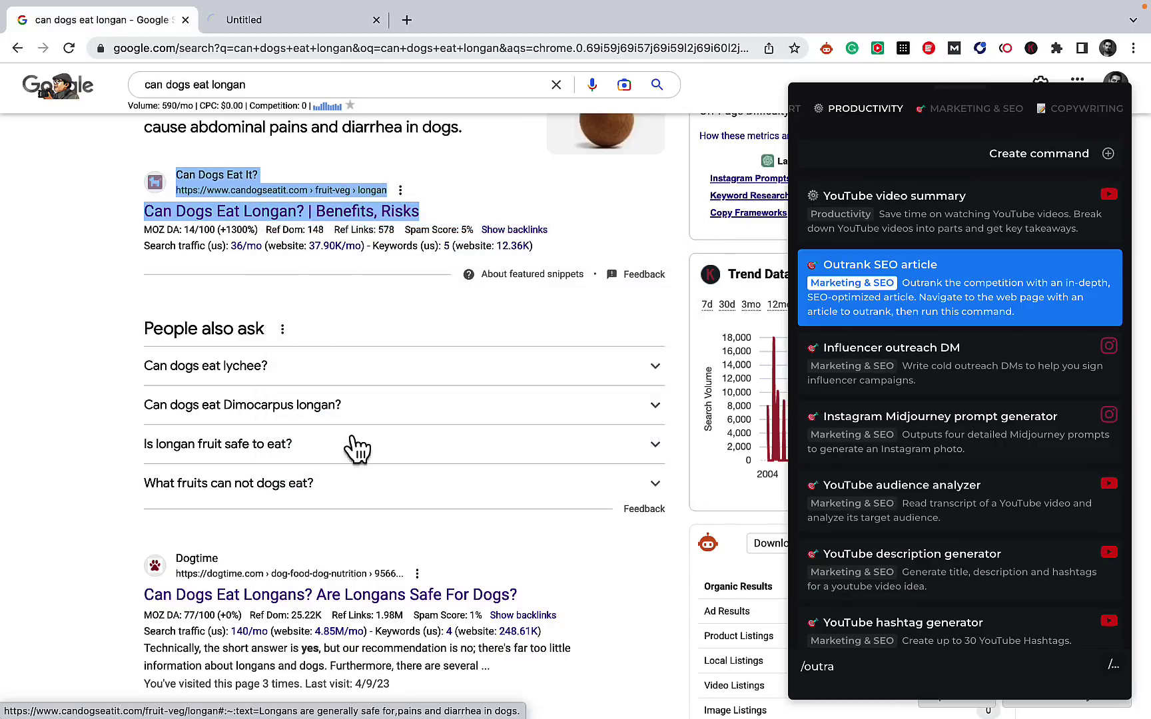
pyautogui.scroll(-5, 352, 446)
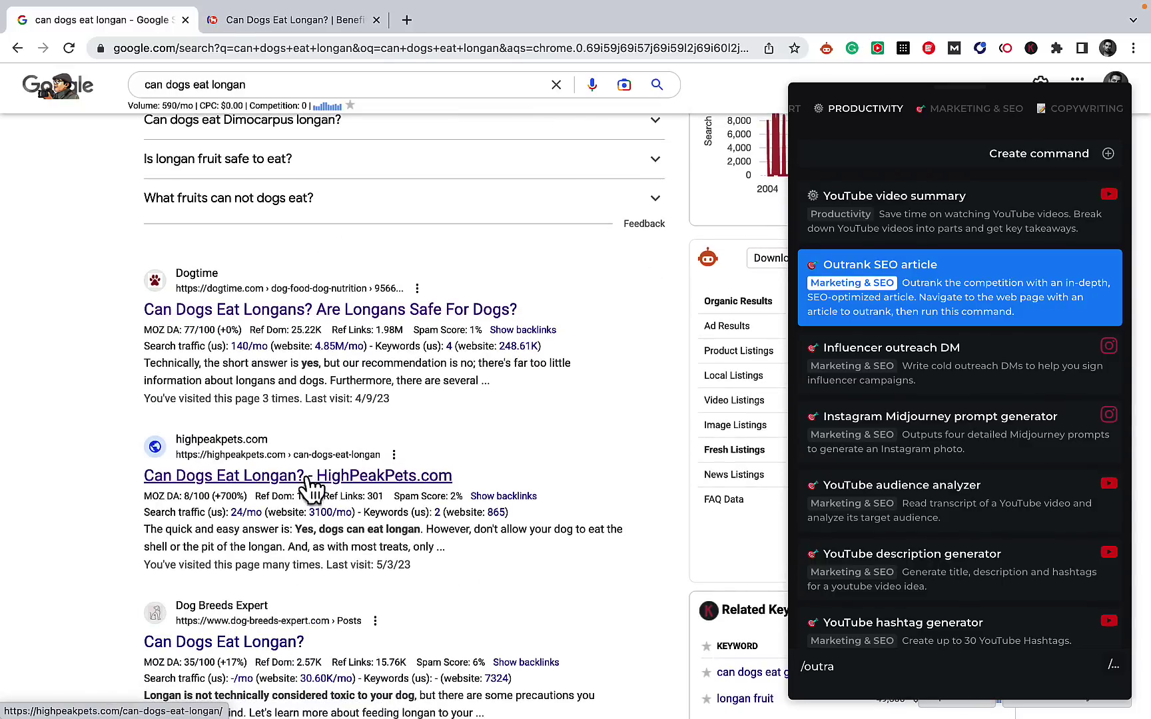
pyautogui.rightClick(308, 477)
pyautogui.click(328, 433)
# Step: Open the Safefordog.com result "CAN DOGS EAT LONGAN [HIGH IN SUGAR]" in a new tab
pyautogui.scroll(-3, 398, 521)
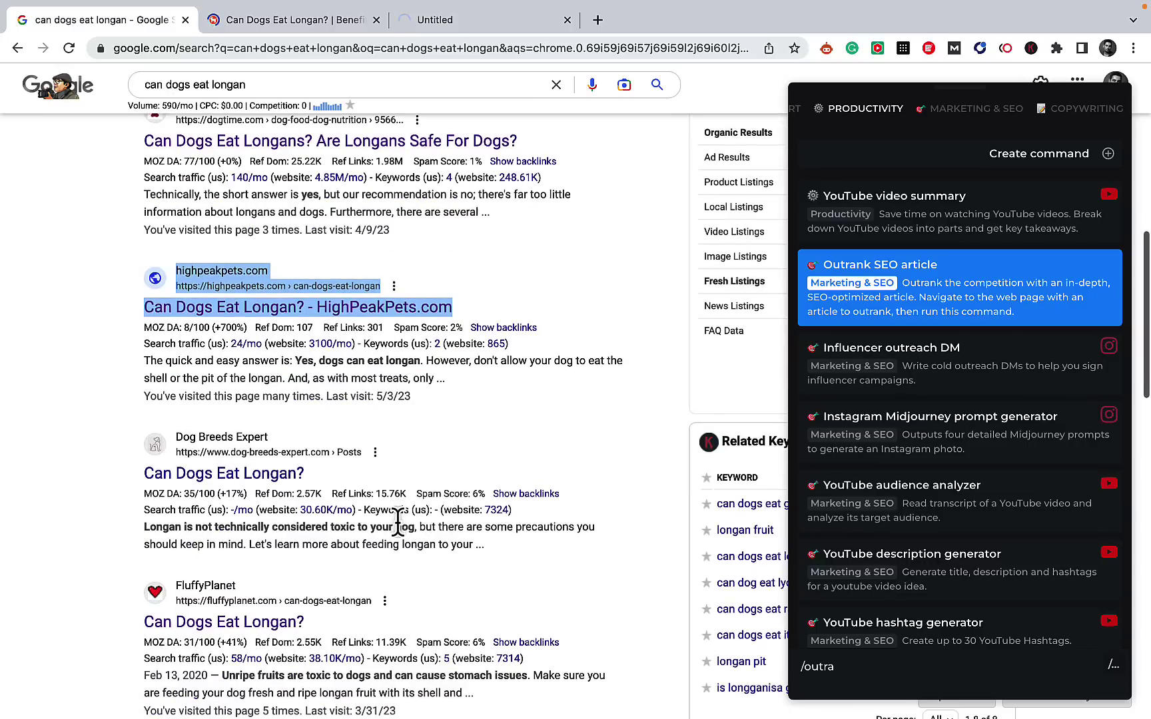
pyautogui.scroll(-2, 396, 522)
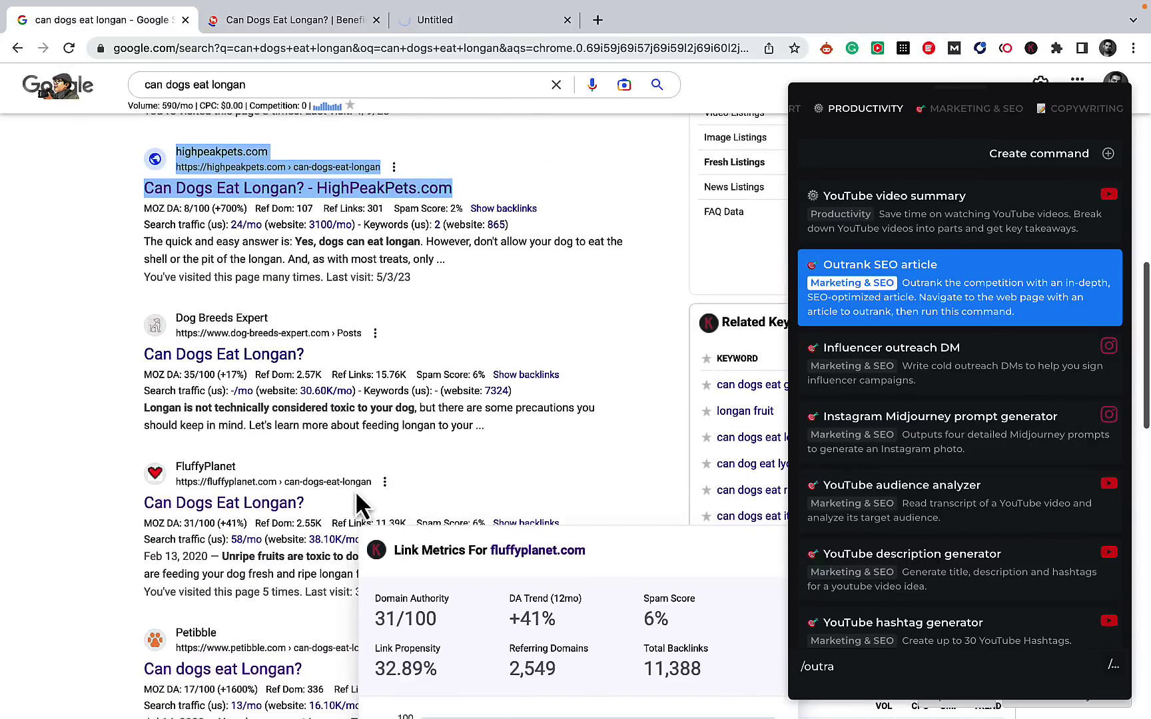
pyautogui.scroll(-2, 357, 491)
pyautogui.scroll(-3, 355, 547)
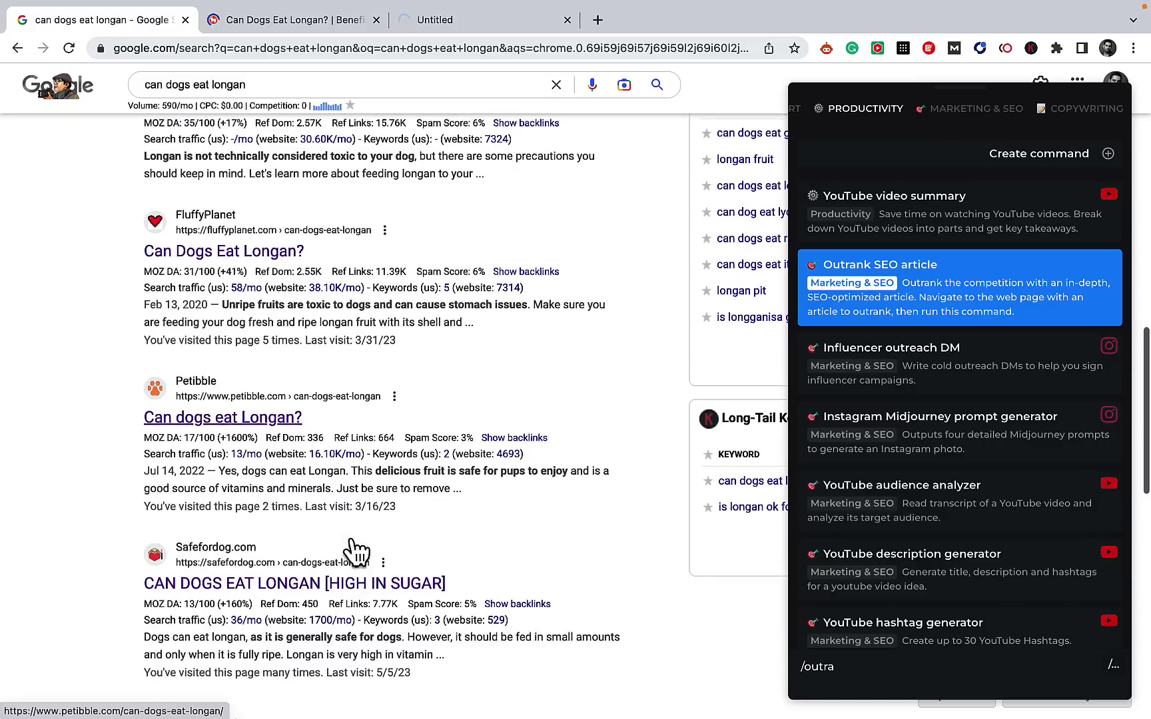
pyautogui.rightClick(288, 595)
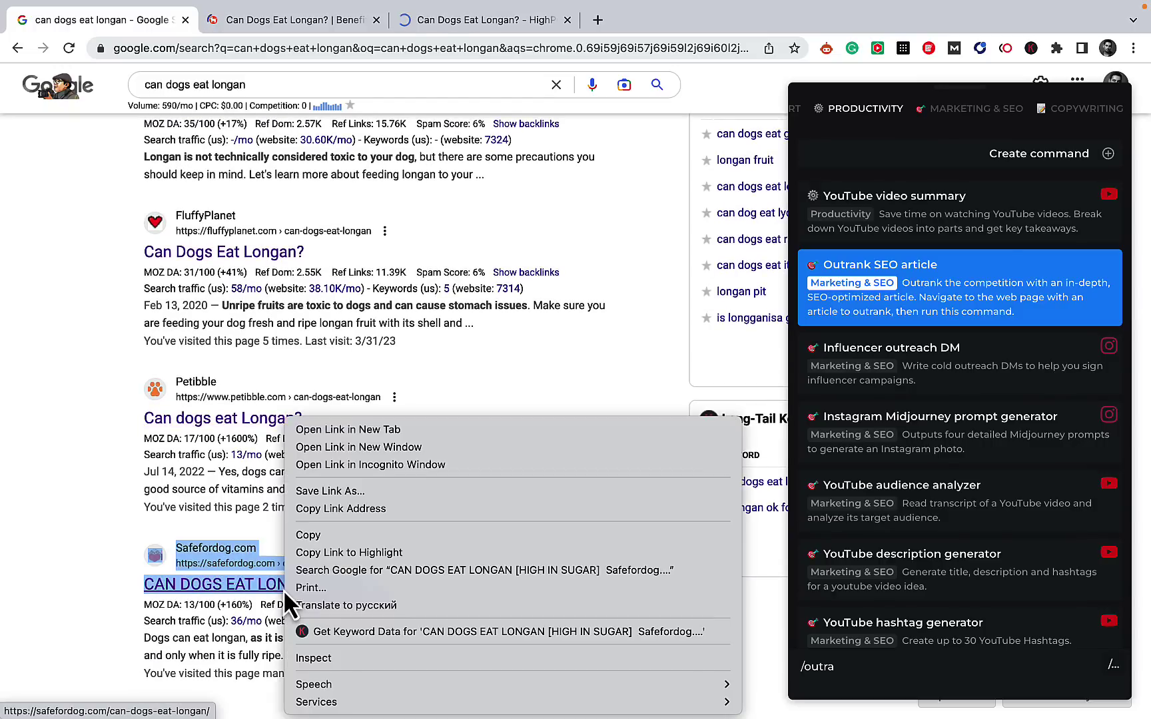
pyautogui.click(320, 434)
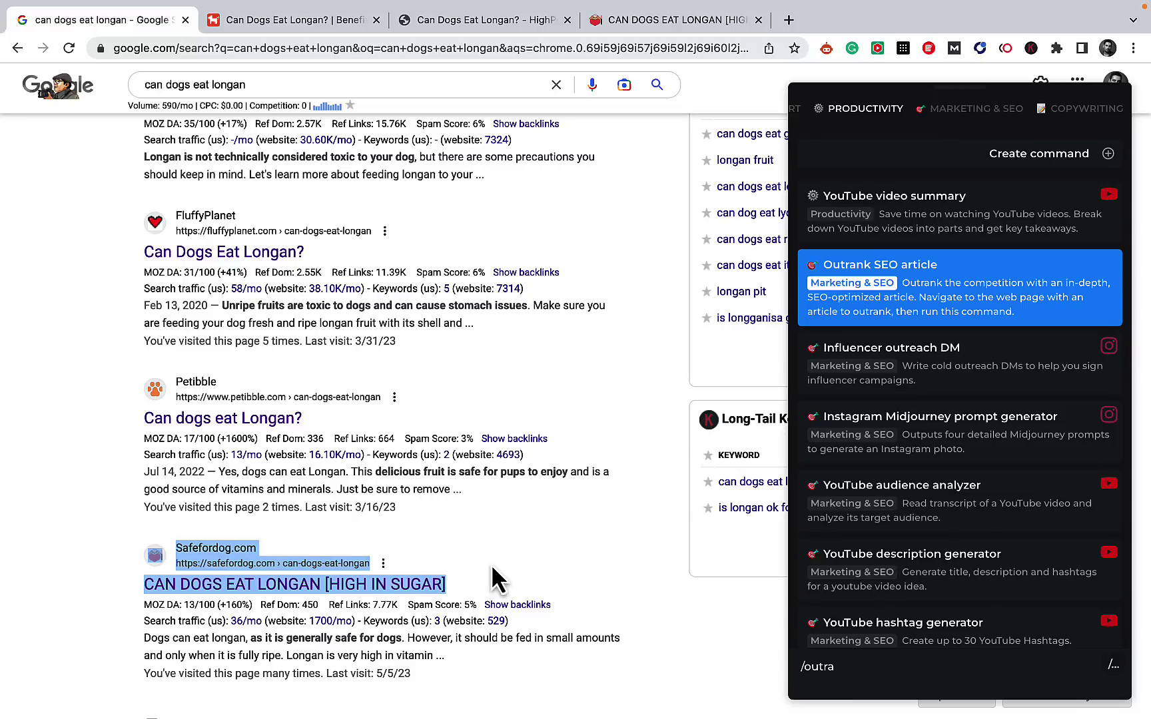
# Step: On the candogseatit.com page, open HARPA AI and send the prompt "extract the outline from {{page}}"
pyautogui.click(261, 21)
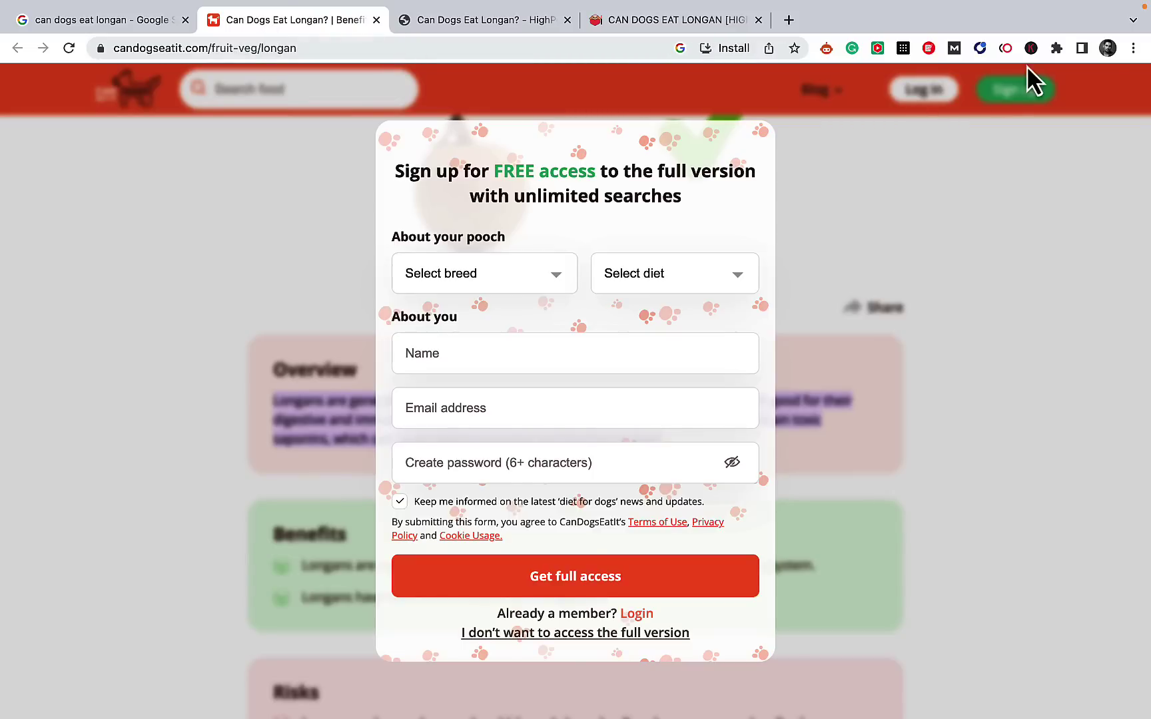
pyautogui.click(1007, 51)
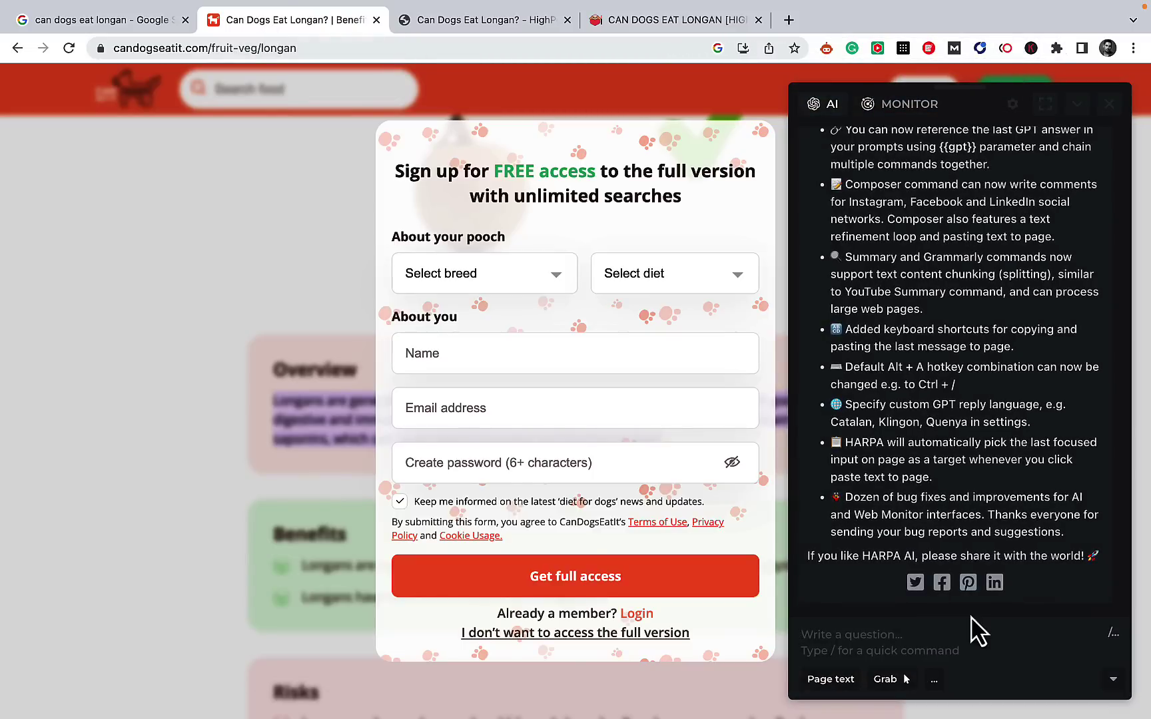
pyautogui.click(857, 638)
pyautogui.write('extra')
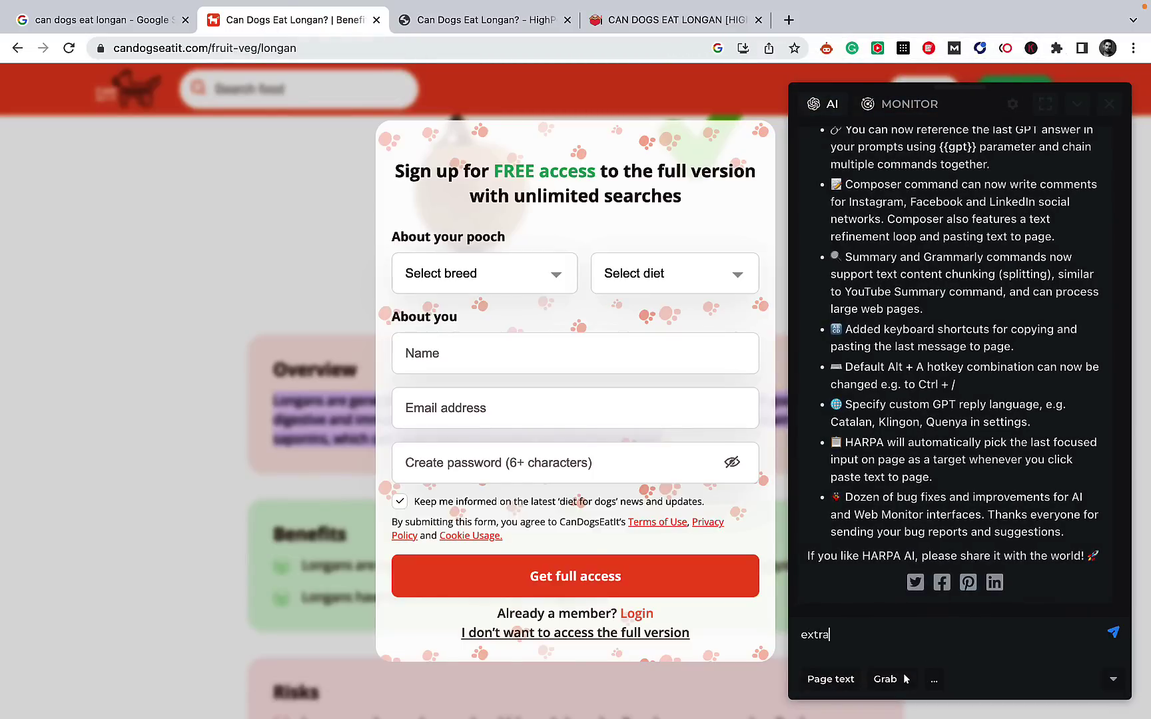
pyautogui.write('ct the outline from')
pyautogui.click(841, 681)
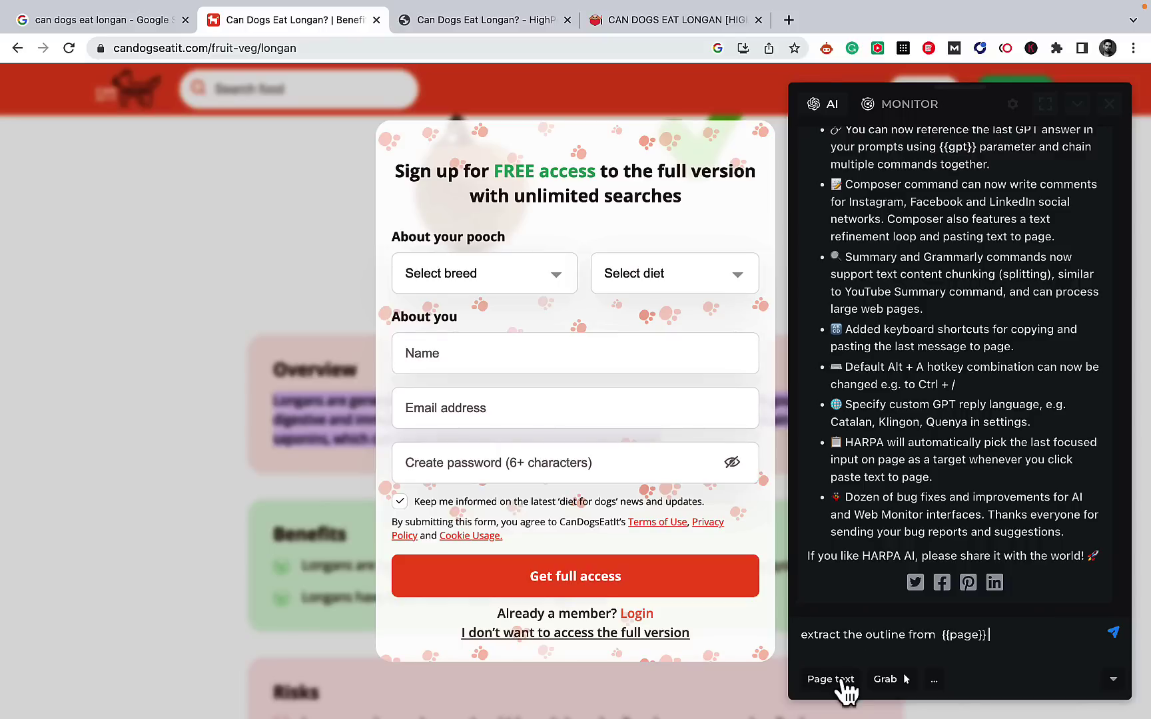
pyautogui.press('Return')
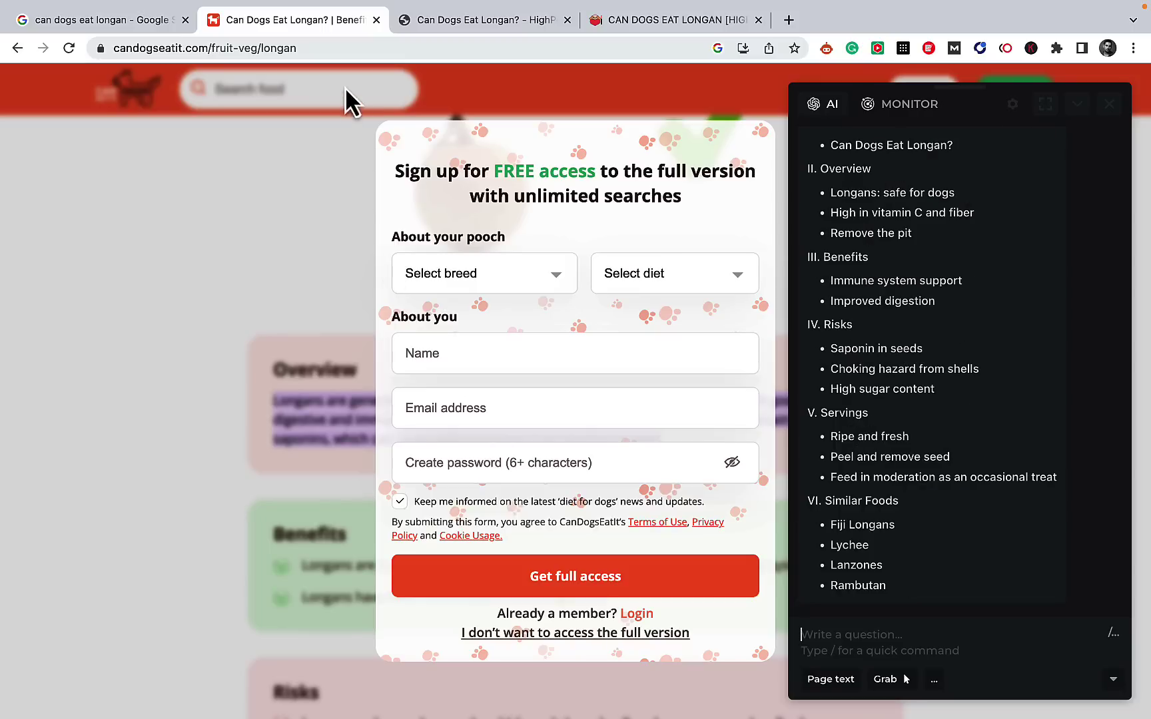
pyautogui.click(325, 48)
pyautogui.hotkey('ctrl', 'a')
pyautogui.write('https://highpeakpets.com/can-dogs-eat-longan/')
pyautogui.press('Return')
# Step: Send HARPA AI the prompt "extract the outloine from {{page}}" for the HighPeakPets article
pyautogui.click(862, 622)
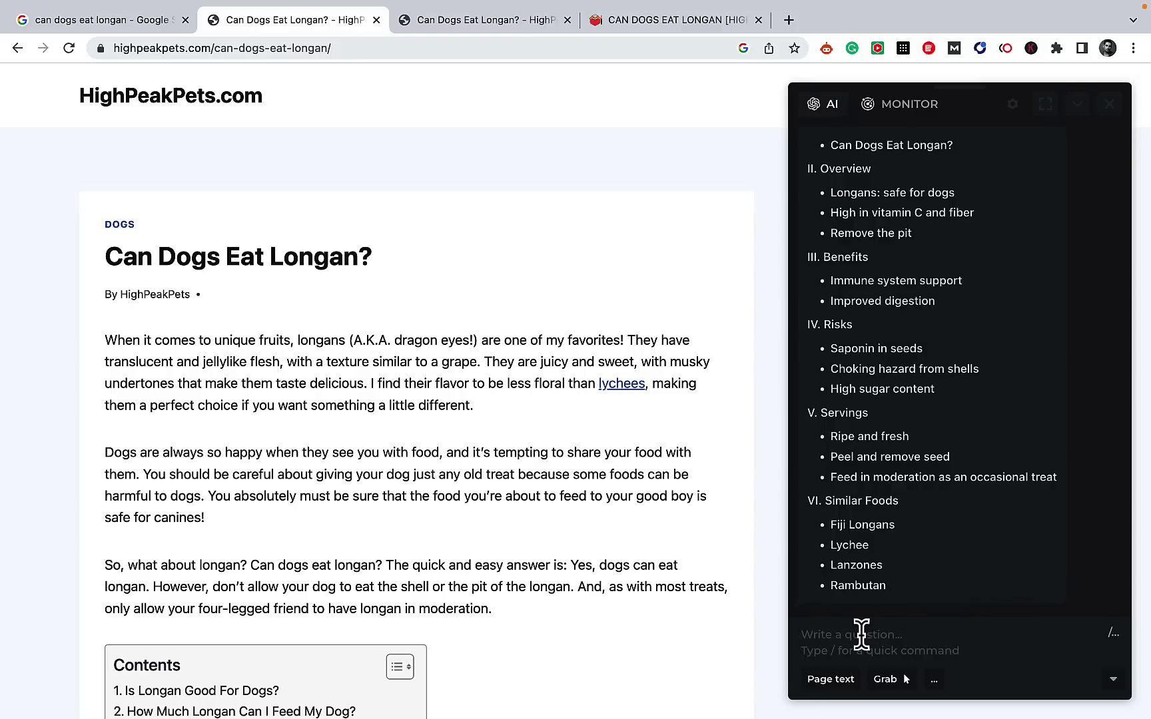
pyautogui.write('extract the outloine')
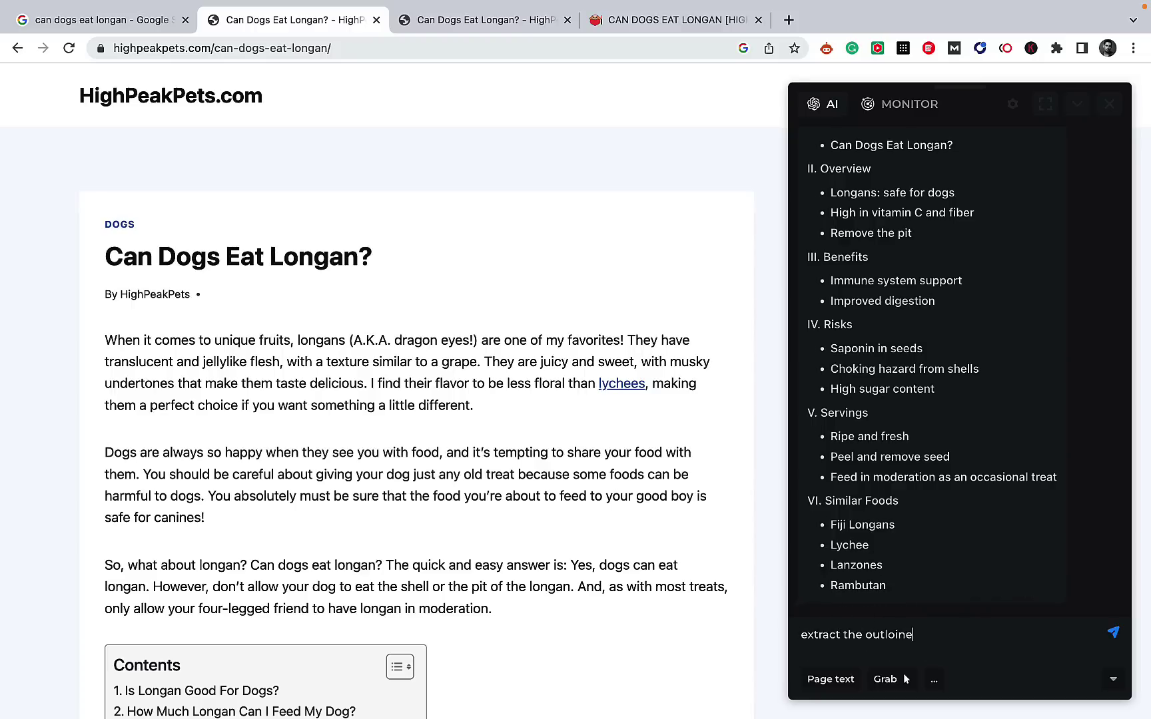
pyautogui.write(' from')
pyautogui.click(830, 679)
pyautogui.press('Return')
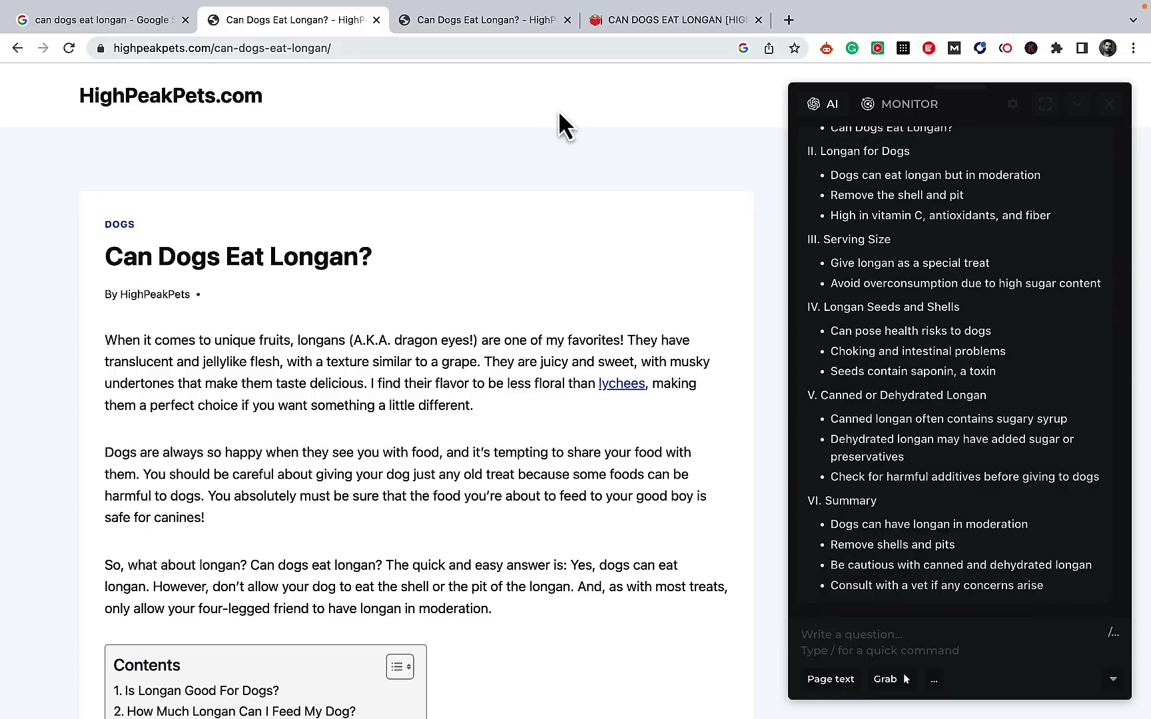
# Step: Load the safefordog.com longan article in the tab with the HARPA AI chat and prompt it to extract the page's outline
pyautogui.click(641, 28)
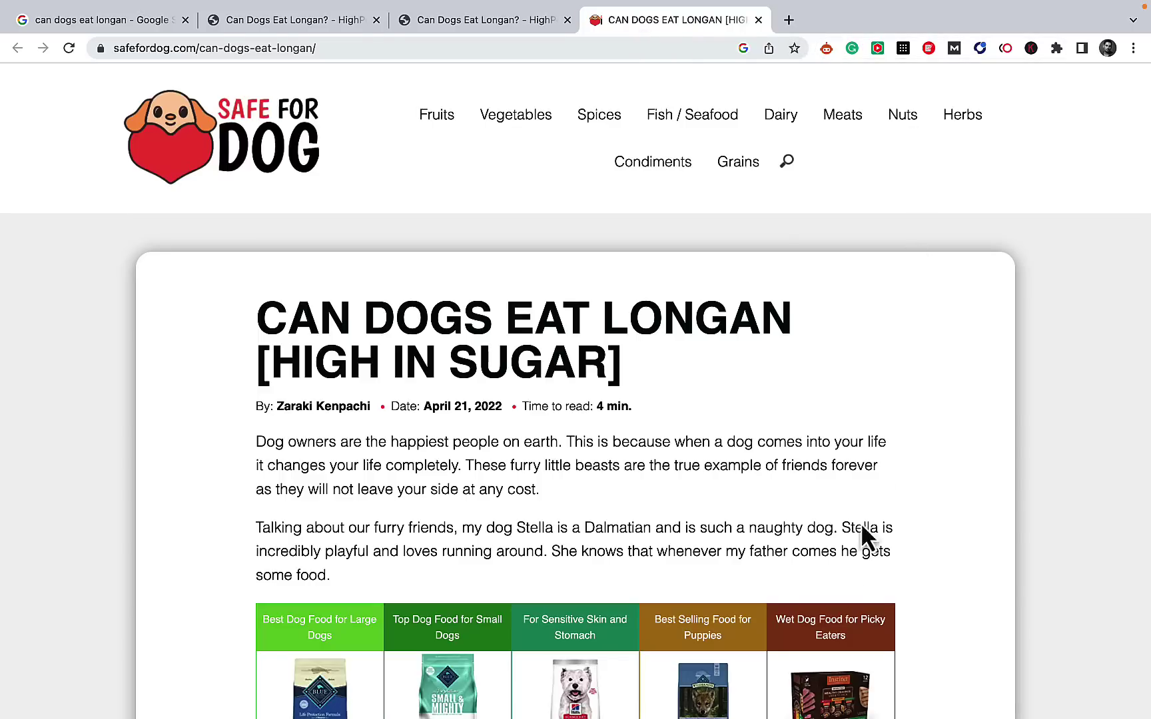
pyautogui.write('extract')
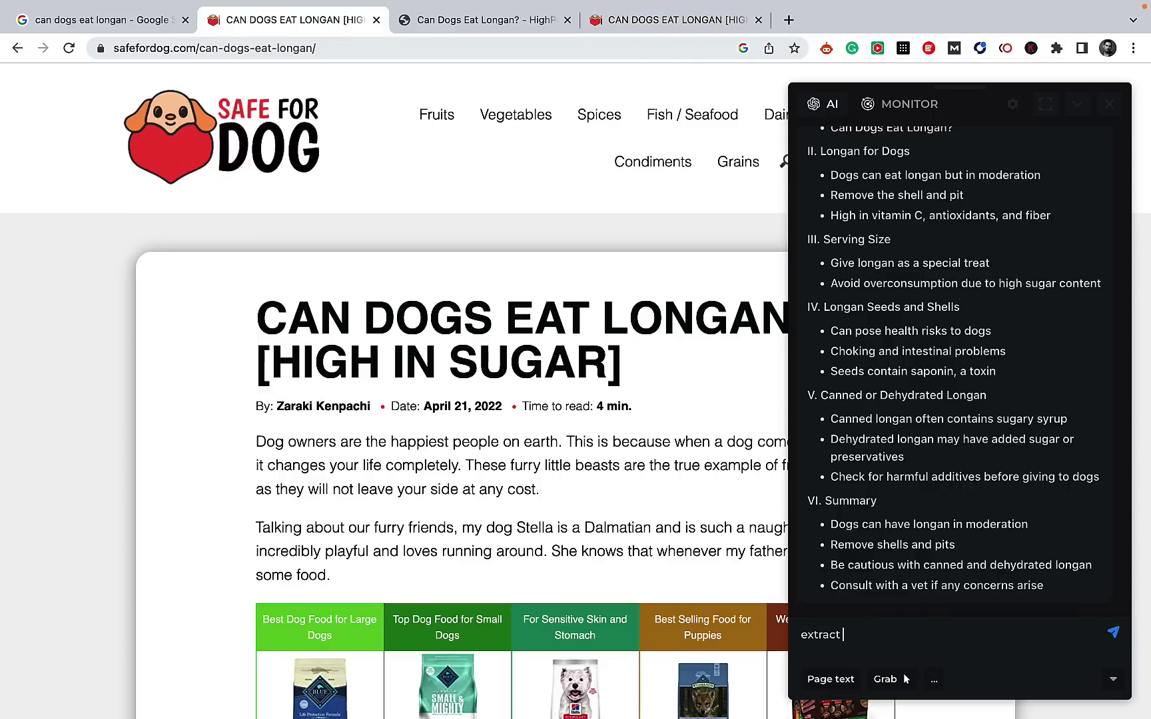
pyautogui.write(' th')
pyautogui.press('BackSpace')
pyautogui.write('outline')
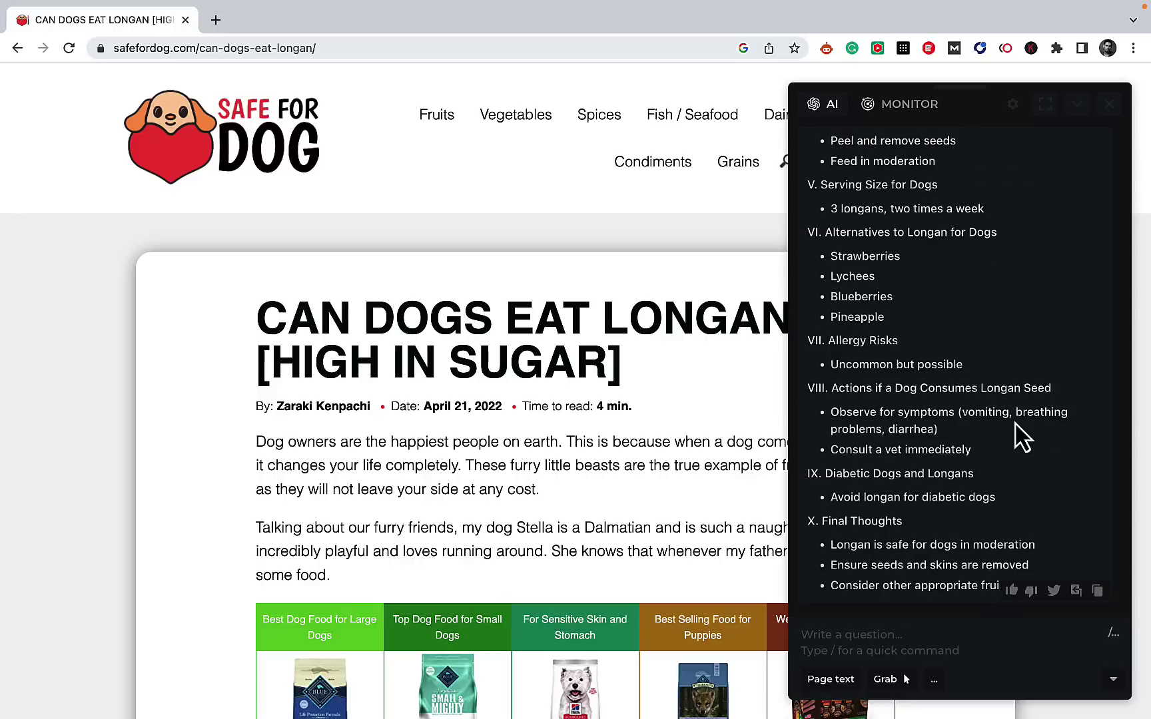
# Step: Review the extracted outlines and send the prompt "based on the above 3 outlines suggest a comprehensive outline about Can dogs eat longan"
pyautogui.scroll(6, 1019, 446)
pyautogui.scroll(15, 1019, 450)
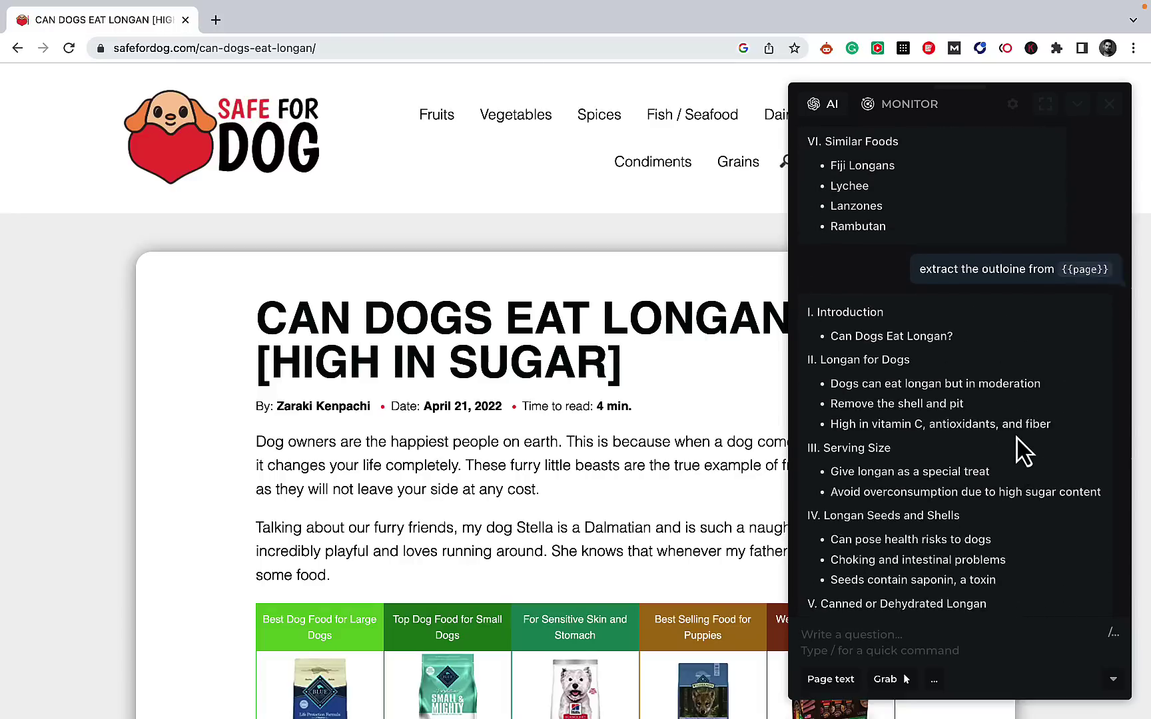
pyautogui.scroll(-5, 1019, 449)
pyautogui.scroll(-10, 1023, 452)
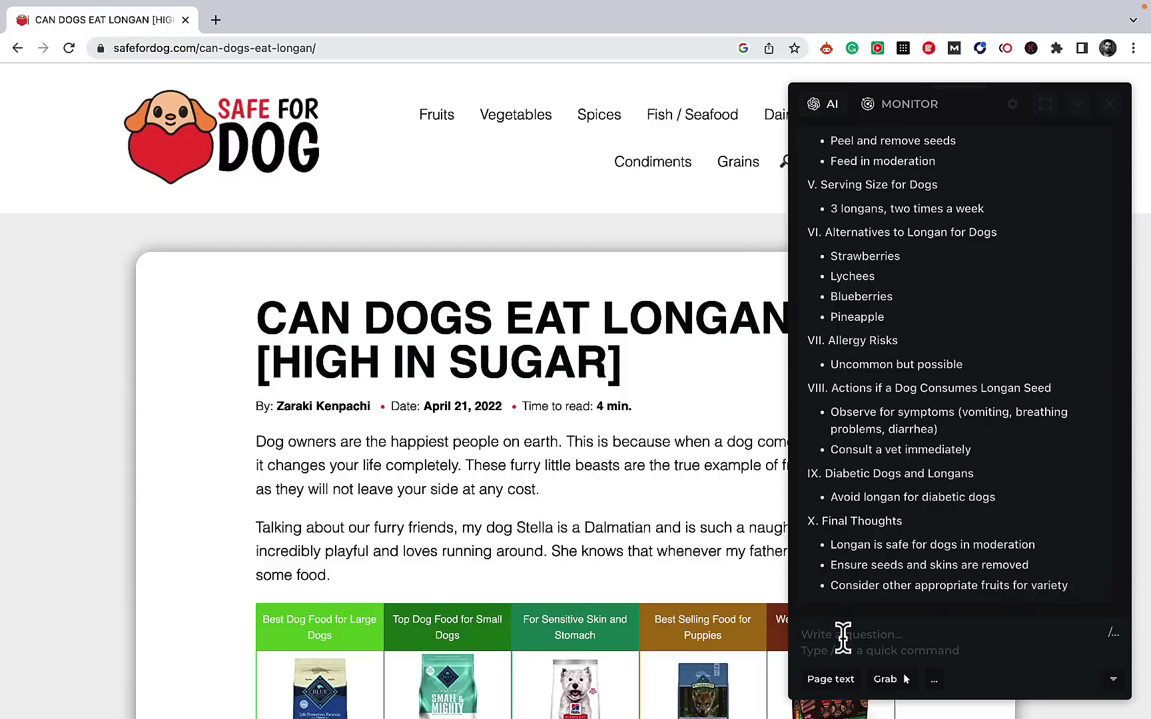
pyautogui.write('gems')
pyautogui.press('BackSpace')
pyautogui.press('BackSpace')
pyautogui.press('BackSpace')
pyautogui.press('BackSpace')
pyautogui.write('based ')
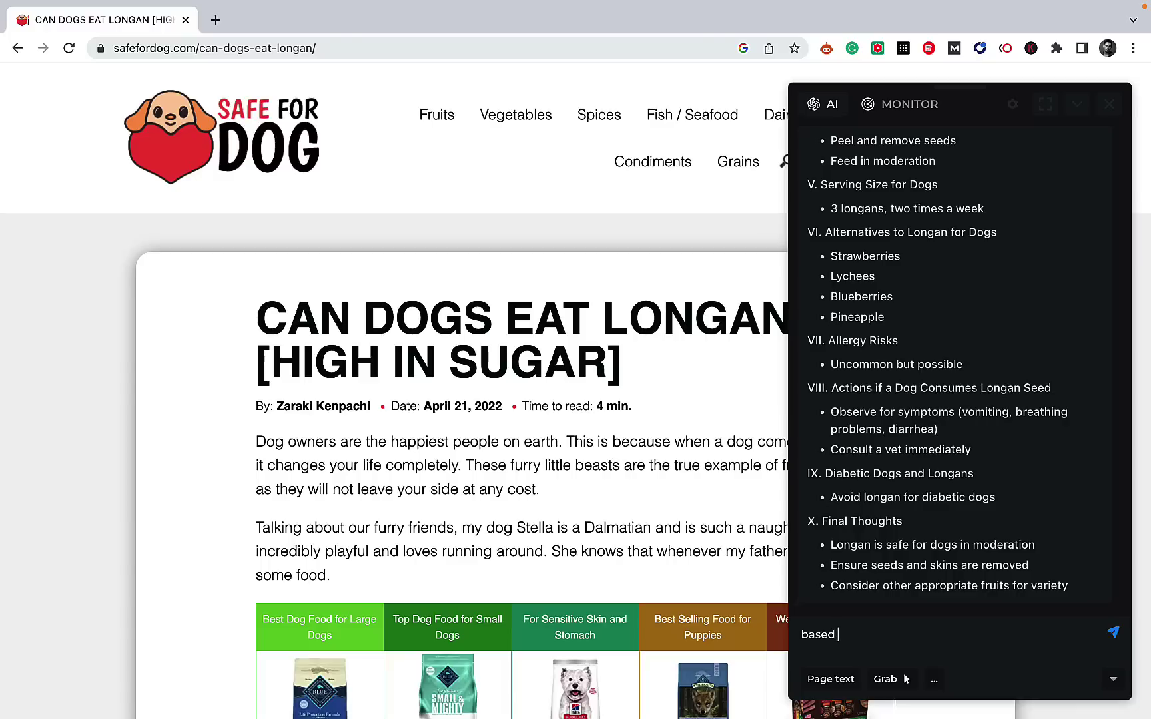
pyautogui.write('on the above 3 outlines create')
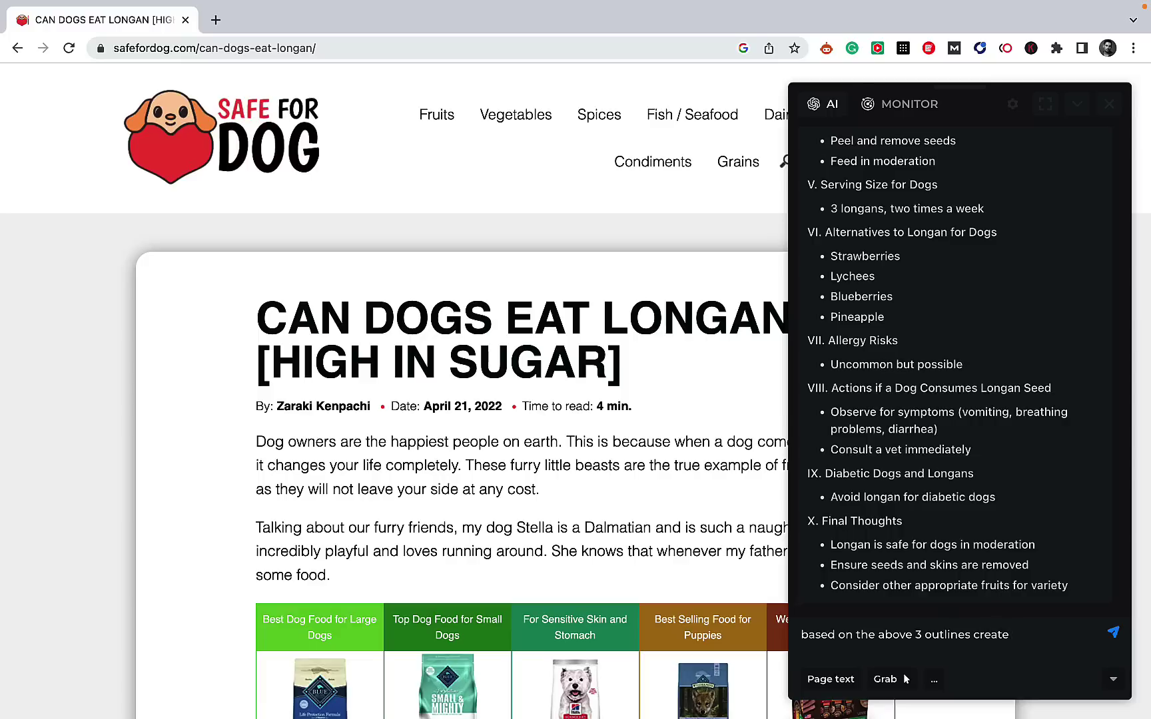
pyautogui.press('BackSpace')
pyautogui.press('BackSpace')
pyautogui.press('BackSpace')
pyautogui.press('BackSpace')
pyautogui.write('suggest a comprehensive outline about Can dogs eat longan')
pyautogui.press('Return')
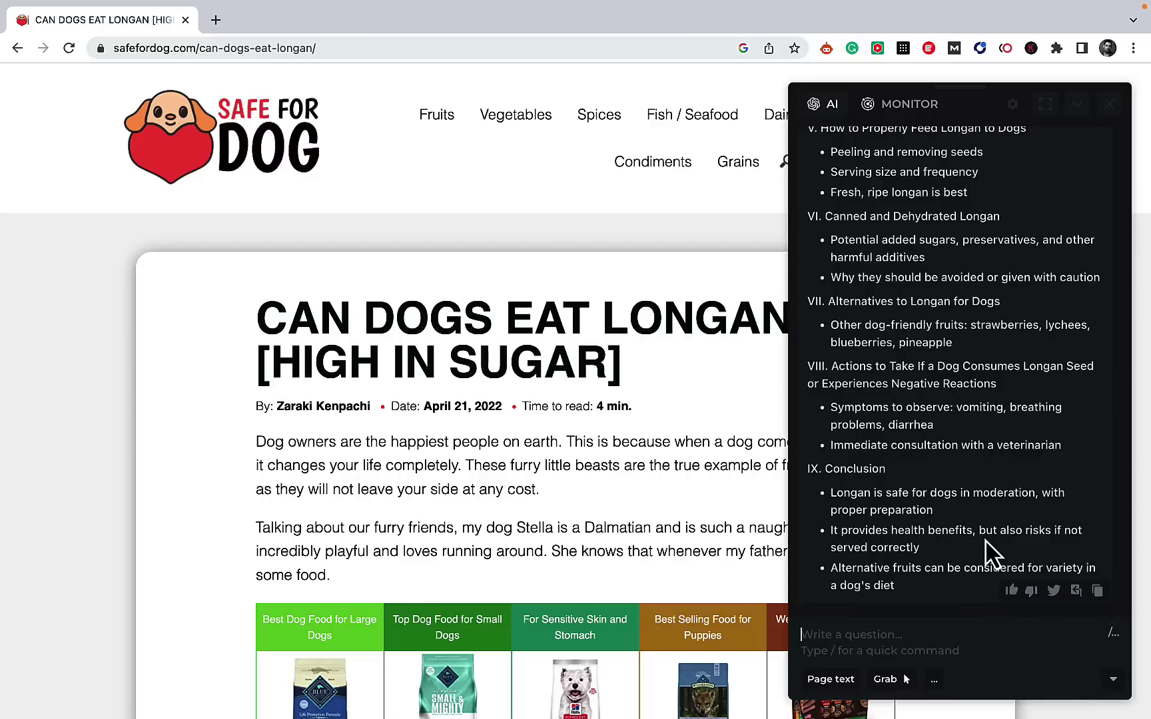
pyautogui.scroll(5, 942, 532)
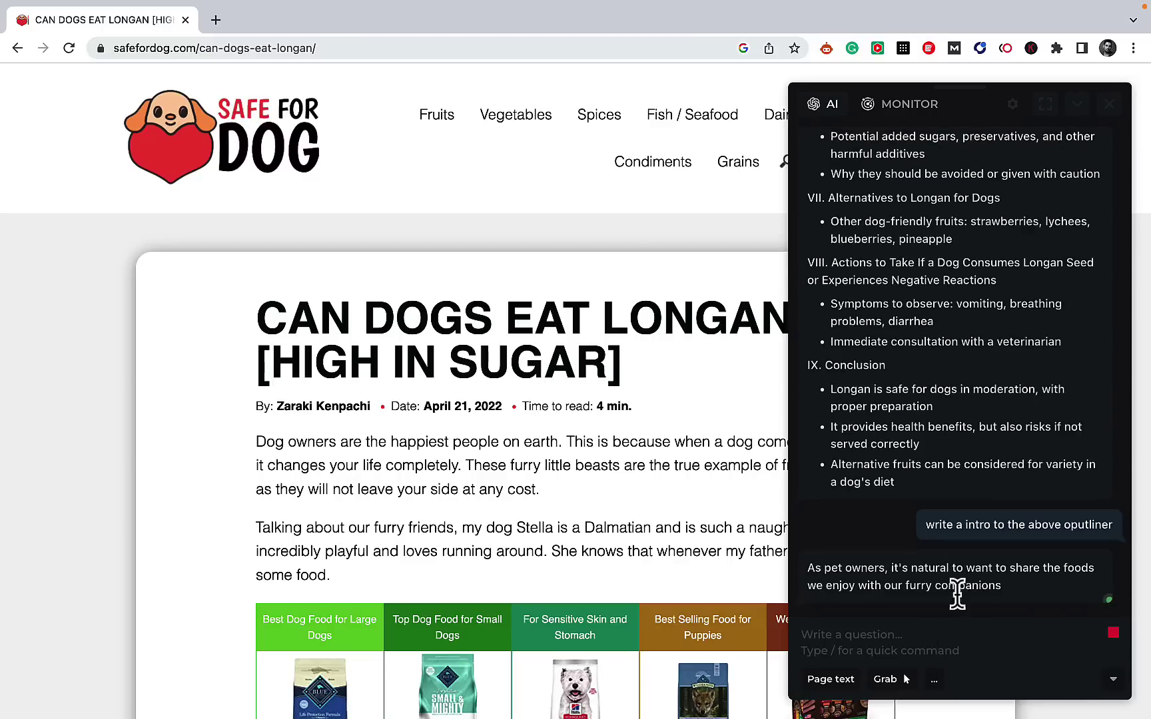